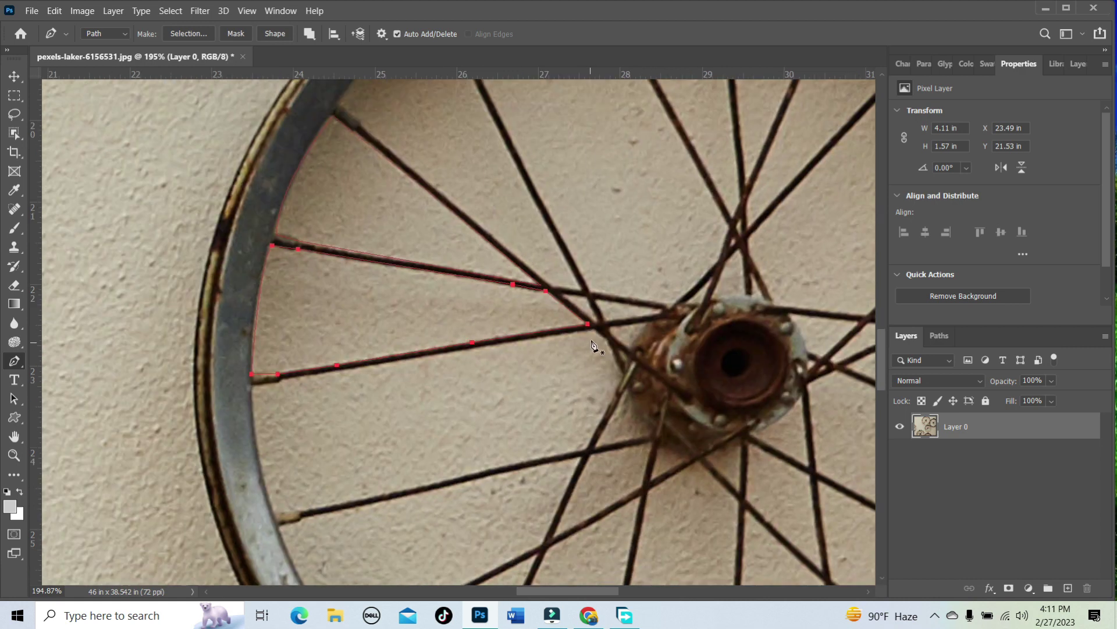
Trace a closed Pen path around the wall gap between the spokes meeting the rim at about 9 and half past 8 o'clock
{"action": "left_click", "coordinate": [608, 342]}
{"action": "left_click", "coordinate": [612, 351]}
{"action": "left_click", "coordinate": [586, 448]}
{"action": "left_click", "coordinate": [501, 464]}
{"action": "left_click", "coordinate": [418, 486]}
{"action": "left_click", "coordinate": [299, 512]}
{"action": "left_click", "coordinate": [274, 513]}
{"action": "left_click_drag", "start_coordinate": [252, 385], "coordinate": [259, 386]}
{"action": "left_click", "coordinate": [251, 385], "text": "alt"}
{"action": "left_click", "coordinate": [281, 380]}
{"action": "left_click", "coordinate": [559, 334]}
{"action": "left_click", "coordinate": [593, 329]}
Outline the next gap down the wheel's lower-left side, between the spokes at about half past 8 and quarter to 8 o'clock
{"action": "left_click_drag", "start_coordinate": [568, 369], "coordinate": [584, 195]}
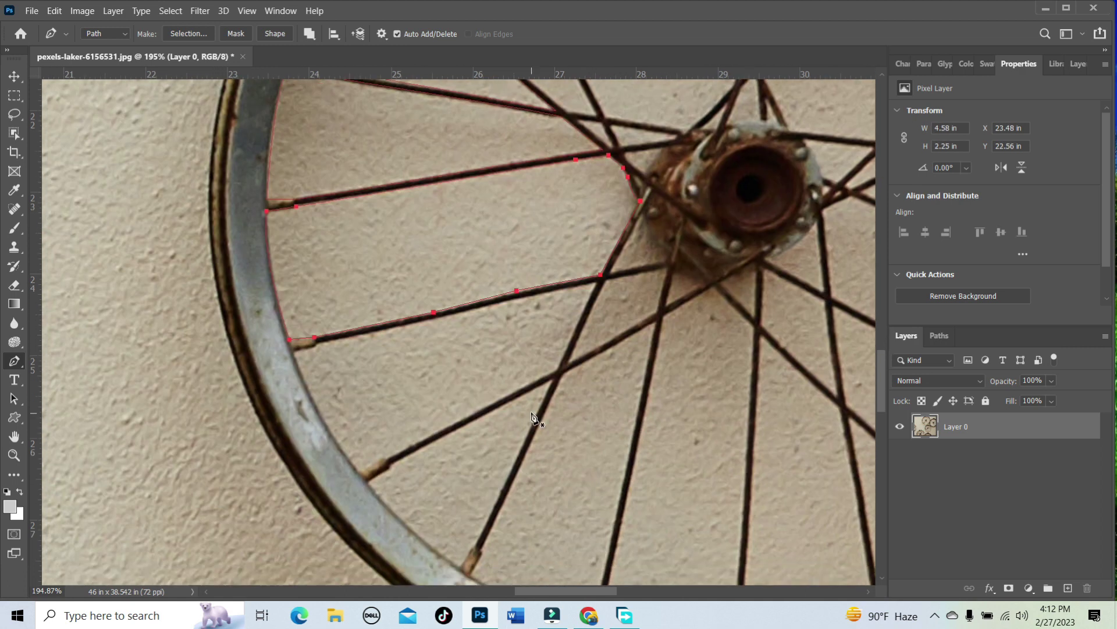
{"action": "left_click", "coordinate": [318, 345]}
{"action": "left_click", "coordinate": [430, 320]}
{"action": "left_click", "coordinate": [527, 297]}
{"action": "left_click", "coordinate": [598, 282]}
{"action": "left_click", "coordinate": [581, 315]}
{"action": "left_click", "coordinate": [557, 368]}
{"action": "left_click", "coordinate": [482, 409]}
{"action": "left_click", "coordinate": [387, 459]}
{"action": "left_click", "coordinate": [364, 471]}
{"action": "left_click", "coordinate": [307, 431]}
{"action": "left_click", "coordinate": [292, 352]}
{"action": "left_click_drag", "start_coordinate": [297, 333], "coordinate": [285, 305]}
Trace a closed path around the triangular gap formed by the crossing spokes at about quarter to 8 and quarter past 7
{"action": "left_click_drag", "start_coordinate": [436, 462], "coordinate": [323, 268]}
{"action": "left_click", "coordinate": [251, 290]}
{"action": "left_click", "coordinate": [274, 277]}
{"action": "left_click", "coordinate": [437, 186]}
{"action": "left_click", "coordinate": [362, 352]}
{"action": "left_click", "coordinate": [348, 374]}
{"action": "left_click_drag", "start_coordinate": [251, 290], "coordinate": [234, 265]}
Outline the long gap between the spokes at about quarter past 7 and twenty to 7, closing it along the inner rim
{"action": "left_click", "coordinate": [356, 381]}
{"action": "left_click", "coordinate": [369, 360]}
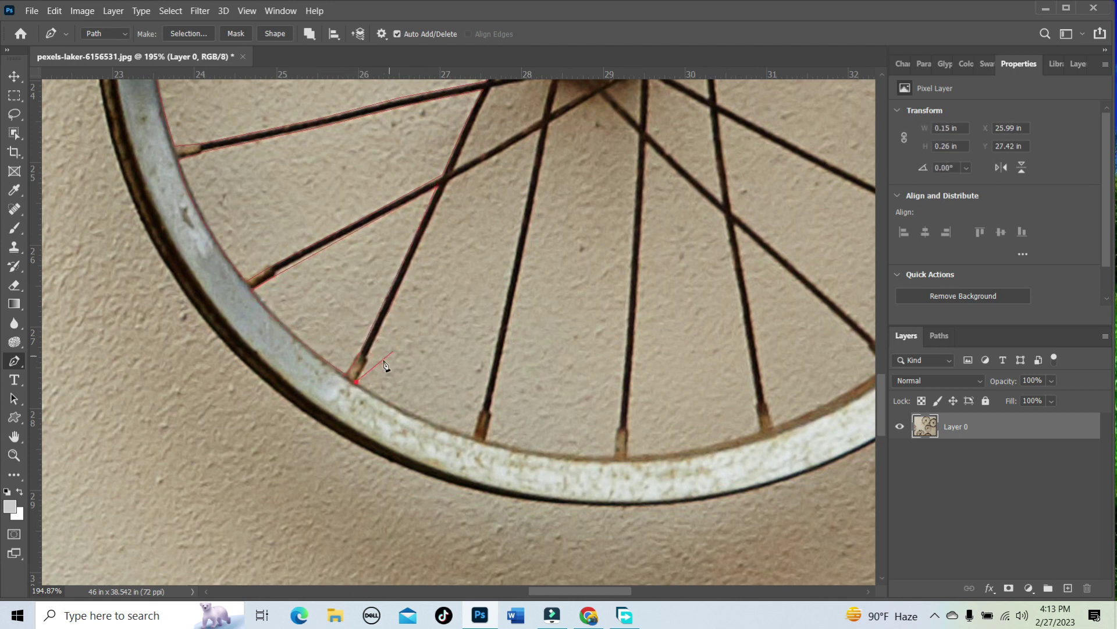
{"action": "left_click", "coordinate": [403, 281]}
{"action": "left_click", "coordinate": [540, 129]}
{"action": "left_click", "coordinate": [523, 222]}
{"action": "left_click", "coordinate": [485, 403]}
{"action": "left_click", "coordinate": [476, 435]}
{"action": "left_click_drag", "start_coordinate": [356, 381], "coordinate": [343, 365]}
Trace a closed path from rim to hub around the gap between the spokes at about twenty to 7 and 6 o'clock
{"action": "left_click", "coordinate": [486, 442]}
{"action": "left_click", "coordinate": [490, 410]}
{"action": "left_click", "coordinate": [526, 240]}
{"action": "left_click", "coordinate": [549, 123]}
{"action": "left_click", "coordinate": [599, 95]}
{"action": "left_click", "coordinate": [638, 130]}
{"action": "left_click_drag", "start_coordinate": [660, 219], "coordinate": [444, 312]}
{"action": "left_click", "coordinate": [419, 335]}
{"action": "left_click", "coordinate": [407, 479]}
{"action": "left_click", "coordinate": [404, 518]}
{"action": "left_click", "coordinate": [400, 549]}
{"action": "left_click_drag", "start_coordinate": [270, 534], "coordinate": [258, 527]}
Outline the gap between the bottom spoke and its neighbour at about half past 5, closing it along the inner rim
{"action": "left_click", "coordinate": [412, 550]}
{"action": "left_click", "coordinate": [419, 411]}
{"action": "left_click", "coordinate": [430, 234]}
{"action": "left_click", "coordinate": [515, 338]}
{"action": "left_click", "coordinate": [543, 494]}
{"action": "left_click", "coordinate": [546, 523]}
{"action": "left_click_drag", "start_coordinate": [412, 550], "coordinate": [387, 541]}
Trace a path around the gap between the spokes meeting the rim at about half past 5 and ten to 5
{"action": "left_click", "coordinate": [559, 517]}
{"action": "left_click", "coordinate": [519, 314]}
{"action": "left_click", "coordinate": [644, 426]}
Outline the wheel's lower-right gap between the spokes at about ten to 5 and quarter past 4 with a closed path
{"action": "left_click_drag", "start_coordinate": [609, 241], "coordinate": [464, 355]}
{"action": "left_click", "coordinate": [538, 567]}
{"action": "left_click", "coordinate": [513, 547]}
{"action": "left_click", "coordinate": [371, 419]}
{"action": "left_click", "coordinate": [353, 316]}
{"action": "left_click", "coordinate": [498, 394]}
{"action": "left_click", "coordinate": [611, 456]}
{"action": "left_click", "coordinate": [632, 470]}
{"action": "left_click_drag", "start_coordinate": [538, 567], "coordinate": [517, 582]}
Trace a closed path from rim to hub around the gap between the spokes at about quarter past 4 and half past 3
{"action": "left_click", "coordinate": [636, 461]}
{"action": "left_click", "coordinate": [614, 448]}
{"action": "left_click", "coordinate": [454, 362]}
{"action": "left_click", "coordinate": [355, 310]}
{"action": "left_click", "coordinate": [348, 224]}
{"action": "left_click", "coordinate": [374, 210]}
{"action": "left_click", "coordinate": [632, 317]}
{"action": "left_click", "coordinate": [674, 334]}
{"action": "left_click", "coordinate": [697, 342]}
{"action": "left_click", "coordinate": [637, 463]}
Outline the gap between the spokes at about half past 3 and 3 o'clock, curving the closing segment along the rim
{"action": "left_click", "coordinate": [698, 333]}
{"action": "left_click", "coordinate": [558, 279]}
{"action": "left_click", "coordinate": [414, 218]}
{"action": "left_click", "coordinate": [382, 205]}
{"action": "left_click", "coordinate": [456, 171]}
{"action": "left_click", "coordinate": [641, 188]}
{"action": "left_click", "coordinate": [697, 193]}
{"action": "left_click", "coordinate": [721, 199]}
{"action": "left_click_drag", "start_coordinate": [698, 333], "coordinate": [681, 361]}
Trace a closed path around the triangular gap formed by the crossing spokes at about 3 o'clock and half past 2
{"action": "scroll", "coordinate": [818, 236], "scroll_direction": "up", "scroll_amount": 5}
{"action": "left_click", "coordinate": [480, 411]}
{"action": "left_click", "coordinate": [589, 356]}
{"action": "left_click", "coordinate": [678, 315]}
{"action": "left_click", "coordinate": [703, 308]}
{"action": "left_click", "coordinate": [727, 429]}
{"action": "left_click", "coordinate": [708, 430]}
{"action": "left_click", "coordinate": [481, 410]}
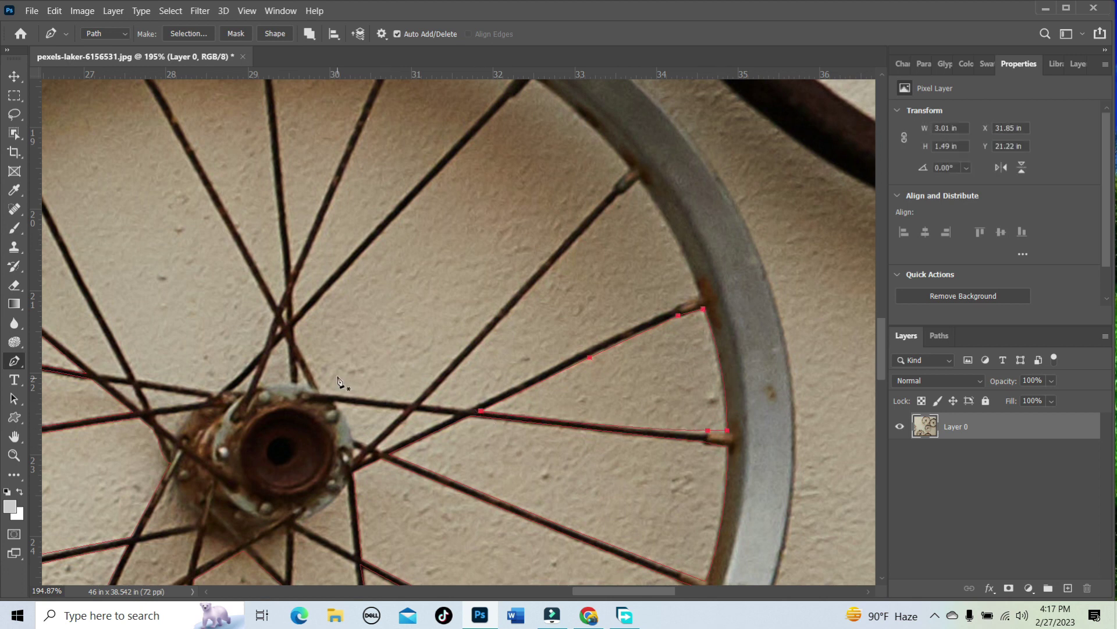
Outline the gap between the spokes meeting the rim at about half past 2 and quarter to 2 with the Pen tool
{"action": "key", "text": "ctrl+z"}
{"action": "left_click", "coordinate": [628, 427]}
{"action": "left_click", "coordinate": [640, 180]}
{"action": "left_click", "coordinate": [621, 194]}
{"action": "left_click", "coordinate": [579, 237]}
{"action": "left_click", "coordinate": [489, 333]}
{"action": "left_click", "coordinate": [421, 402]}
{"action": "left_click", "coordinate": [468, 408]}
{"action": "left_click", "coordinate": [565, 361]}
{"action": "left_click", "coordinate": [646, 321]}
Trace the large upper-right gap between the spokes at about quarter to 2 and 1 o'clock, following the hub edge
{"action": "left_click", "coordinate": [614, 189]}
{"action": "left_click", "coordinate": [578, 225]}
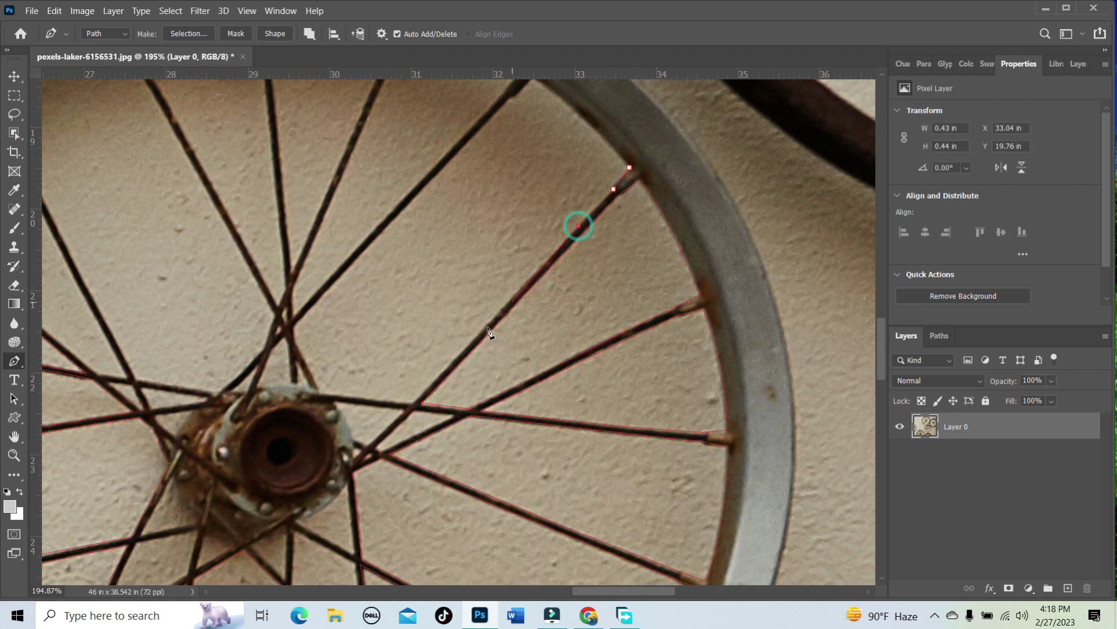
{"action": "left_click", "coordinate": [492, 320]}
{"action": "left_click", "coordinate": [414, 403]}
{"action": "left_click", "coordinate": [318, 394]}
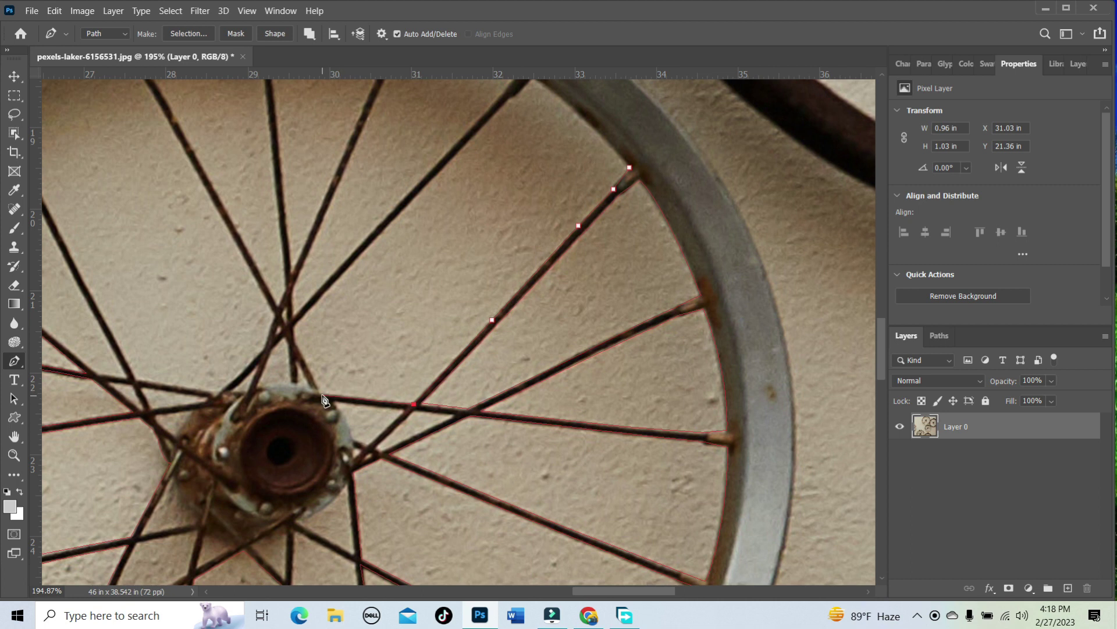
{"action": "left_click", "coordinate": [309, 368]}
{"action": "left_click", "coordinate": [295, 343]}
{"action": "left_click", "coordinate": [357, 257]}
{"action": "left_click", "coordinate": [462, 148]}
{"action": "left_click_drag", "start_coordinate": [462, 149], "coordinate": [412, 230]}
{"action": "left_click", "coordinate": [461, 181]}
{"action": "left_click", "coordinate": [484, 160]}
Outline the gap between the spokes at about 1 o'clock and half past 12 with a closed path down to their crossing
{"action": "left_click", "coordinate": [473, 153]}
{"action": "left_click", "coordinate": [454, 174]}
{"action": "left_click", "coordinate": [400, 230]}
{"action": "left_click", "coordinate": [349, 286]}
{"action": "left_click", "coordinate": [290, 349]}
{"action": "left_click", "coordinate": [242, 399]}
{"action": "left_click", "coordinate": [243, 375]}
{"action": "left_click", "coordinate": [256, 348]}
{"action": "left_click", "coordinate": [304, 229]}
{"action": "left_click", "coordinate": [341, 145]}
{"action": "left_click", "coordinate": [361, 97]}
{"action": "left_click_drag", "start_coordinate": [473, 152], "coordinate": [496, 178]}
Trace the narrow top gap between the spokes at about half past 12 and ten to 12, following the inner rim
{"action": "left_click_drag", "start_coordinate": [370, 206], "coordinate": [724, 317]}
{"action": "left_click", "coordinate": [596, 465]}
{"action": "left_click", "coordinate": [582, 332]}
{"action": "left_click", "coordinate": [703, 205]}
{"action": "left_click", "coordinate": [665, 305]}
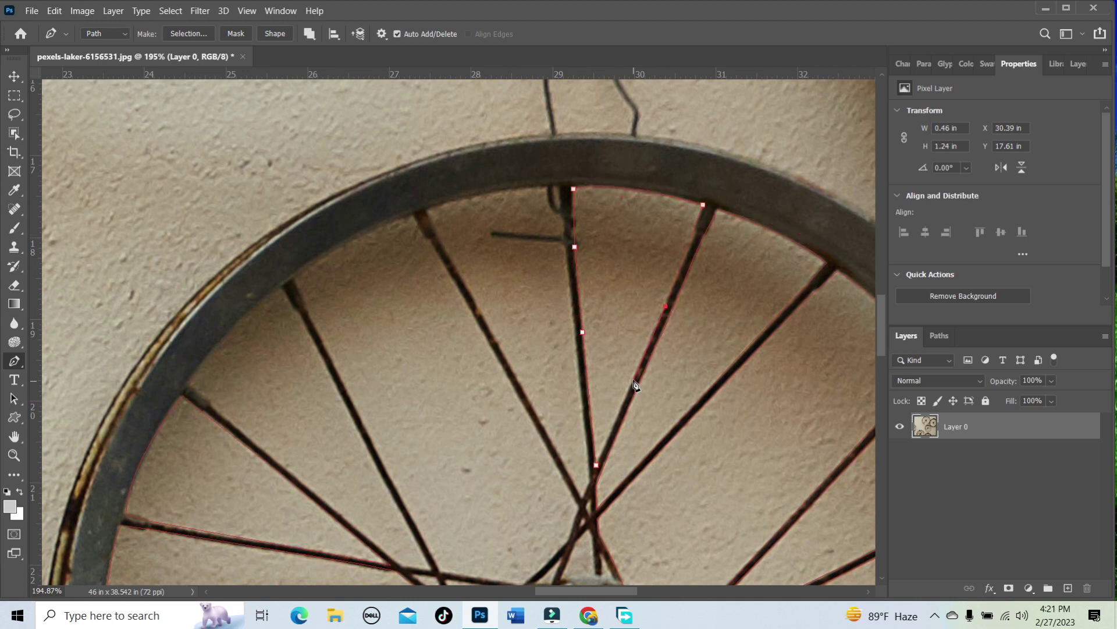
Outline the top gap between the spokes at about ten to 12 and ten past 11 with a closed path
{"action": "left_click", "coordinate": [581, 499]}
{"action": "left_click", "coordinate": [590, 479]}
{"action": "left_click", "coordinate": [568, 282]}
{"action": "left_click", "coordinate": [427, 207]}
{"action": "left_click", "coordinate": [451, 252]}
{"action": "left_click", "coordinate": [515, 373]}
{"action": "left_click_drag", "start_coordinate": [566, 469], "coordinate": [632, 394]}
{"action": "left_click", "coordinate": [581, 499]}
{"action": "left_click", "coordinate": [629, 398]}
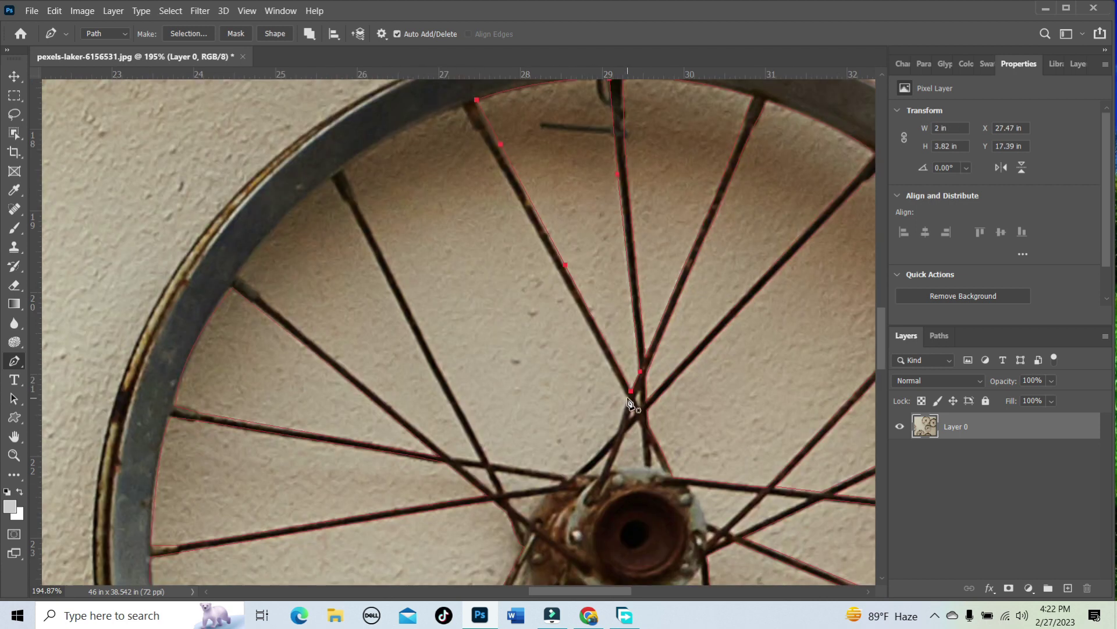
Trace the large upper-left gap between the spokes at about ten past 11 and quarter to 11, down to the hub
{"action": "left_click", "coordinate": [576, 303]}
{"action": "left_click", "coordinate": [534, 224]}
{"action": "left_click", "coordinate": [477, 130]}
{"action": "left_click", "coordinate": [462, 103]}
{"action": "left_click", "coordinate": [382, 134]}
{"action": "left_click", "coordinate": [343, 171]}
{"action": "left_click", "coordinate": [398, 286]}
{"action": "left_click", "coordinate": [437, 362]}
{"action": "left_click_drag", "start_coordinate": [437, 362], "coordinate": [342, 196]}
{"action": "left_click", "coordinate": [382, 271]}
{"action": "left_click", "coordinate": [392, 297]}
{"action": "left_click", "coordinate": [476, 309]}
{"action": "left_click_drag", "start_coordinate": [504, 285], "coordinate": [501, 293]}
{"action": "left_click", "coordinate": [523, 267]}
{"action": "scroll", "coordinate": [287, 239], "scroll_direction": "up", "scroll_amount": 4}
Outline the gap between the spokes at about quarter to 11 and 10 o'clock with a closed path along the inner rim
{"action": "scroll", "coordinate": [287, 239], "scroll_direction": "left", "scroll_amount": 4}
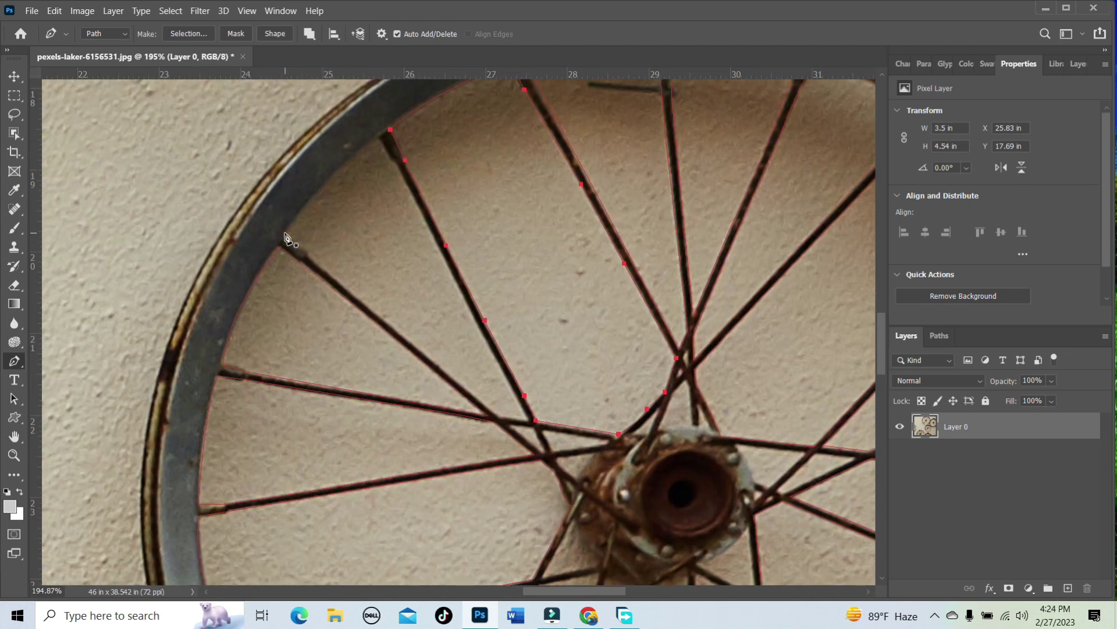
{"action": "left_click", "coordinate": [285, 234]}
{"action": "left_click", "coordinate": [307, 256]}
{"action": "left_click", "coordinate": [371, 310]}
{"action": "left_click", "coordinate": [441, 366]}
{"action": "left_click", "coordinate": [497, 415]}
{"action": "left_click", "coordinate": [529, 420]}
{"action": "left_click", "coordinate": [481, 327]}
{"action": "left_click", "coordinate": [422, 213]}
{"action": "left_click", "coordinate": [397, 165]}
{"action": "left_click", "coordinate": [379, 135]}
Trace the four-sided gap between the crossing spokes at the hub's lower left with a closed path
{"action": "scroll", "coordinate": [674, 344], "scroll_direction": "down", "scroll_amount": 7}
{"action": "left_click_drag", "start_coordinate": [669, 532], "coordinate": [483, 424]}
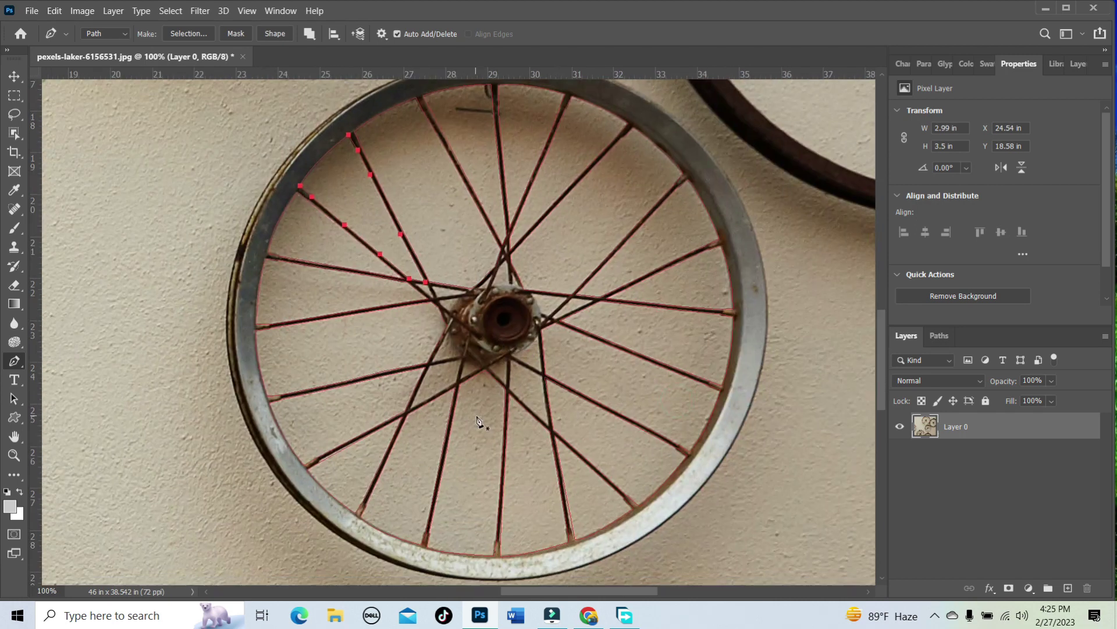
{"action": "scroll", "coordinate": [546, 372], "scroll_direction": "up", "scroll_amount": 6}
{"action": "left_click_drag", "start_coordinate": [326, 433], "coordinate": [478, 304]}
{"action": "left_click", "coordinate": [474, 304]}
{"action": "left_click", "coordinate": [509, 230]}
{"action": "left_click", "coordinate": [564, 218]}
{"action": "left_click", "coordinate": [554, 256]}
{"action": "left_click", "coordinate": [473, 304]}
Outline the small gaps between the crossing spokes directly below the hub and at its lower right
{"action": "left_click", "coordinate": [573, 220]}
{"action": "left_click", "coordinate": [613, 231]}
{"action": "left_click", "coordinate": [645, 217]}
{"action": "left_click", "coordinate": [642, 261]}
{"action": "left_click", "coordinate": [653, 210]}
{"action": "left_click", "coordinate": [705, 239]}
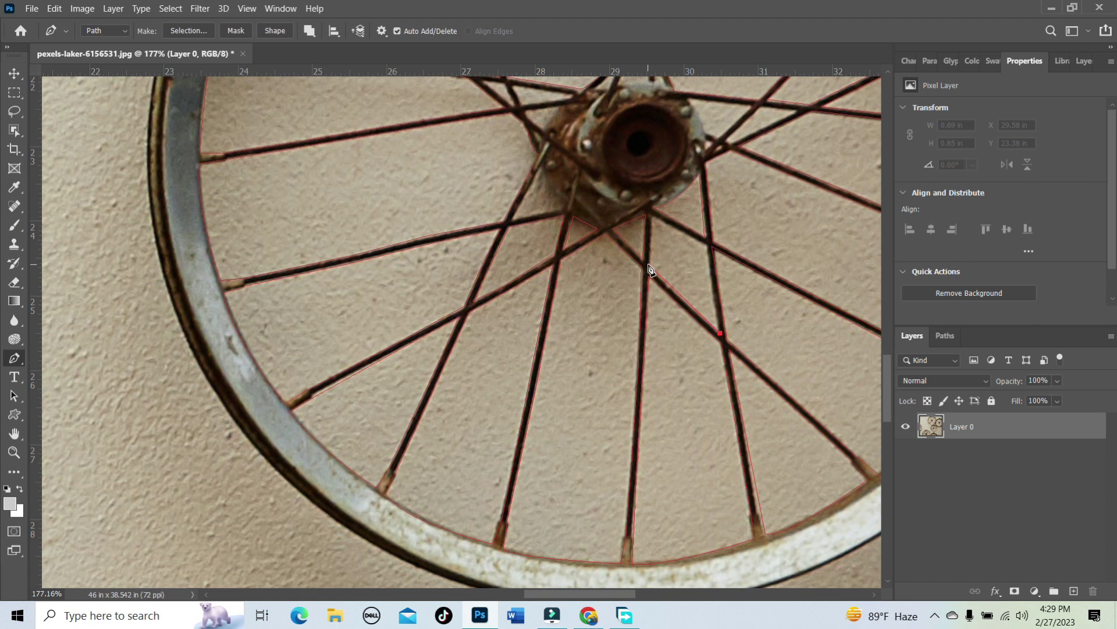
{"action": "left_click", "coordinate": [707, 246]}
Trace the small gaps between the crossing spokes to the right of the hub, following the hub edge
{"action": "left_click_drag", "start_coordinate": [768, 249], "coordinate": [663, 376]}
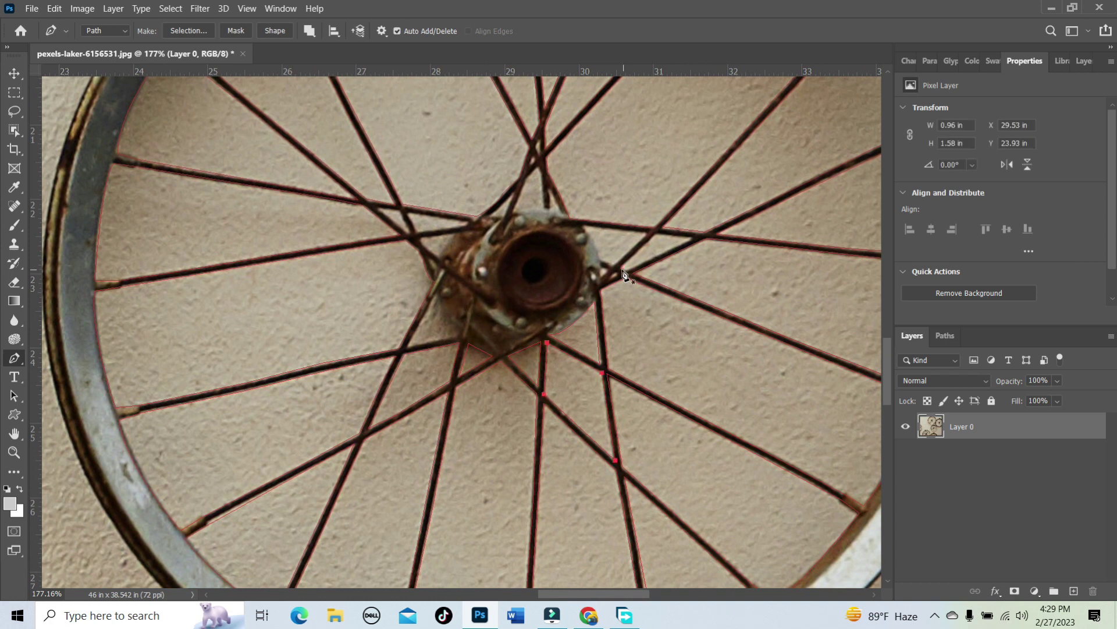
{"action": "left_click", "coordinate": [621, 270]}
{"action": "left_click", "coordinate": [657, 235]}
{"action": "left_click", "coordinate": [621, 268]}
{"action": "left_click", "coordinate": [600, 260]}
{"action": "left_click", "coordinate": [613, 265]}
{"action": "left_click", "coordinate": [648, 234]}
{"action": "left_click", "coordinate": [583, 226]}
{"action": "left_click_drag", "start_coordinate": [600, 260], "coordinate": [604, 274]}
Outline the two narrow triangular gaps between the spokes directly above the hub with closed paths
{"action": "left_click_drag", "start_coordinate": [545, 218], "coordinate": [528, 320]}
{"action": "left_click", "coordinate": [510, 280]}
{"action": "left_click", "coordinate": [522, 271]}
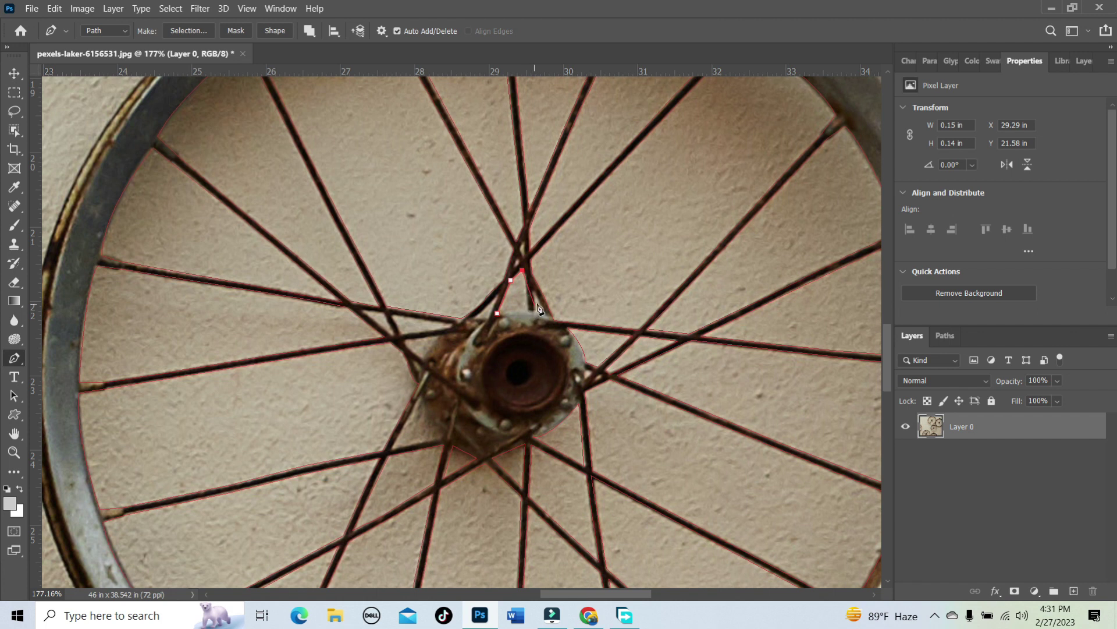
{"action": "left_click", "coordinate": [525, 276]}
{"action": "left_click", "coordinate": [527, 310]}
{"action": "left_click", "coordinate": [498, 314]}
{"action": "left_click", "coordinate": [534, 311]}
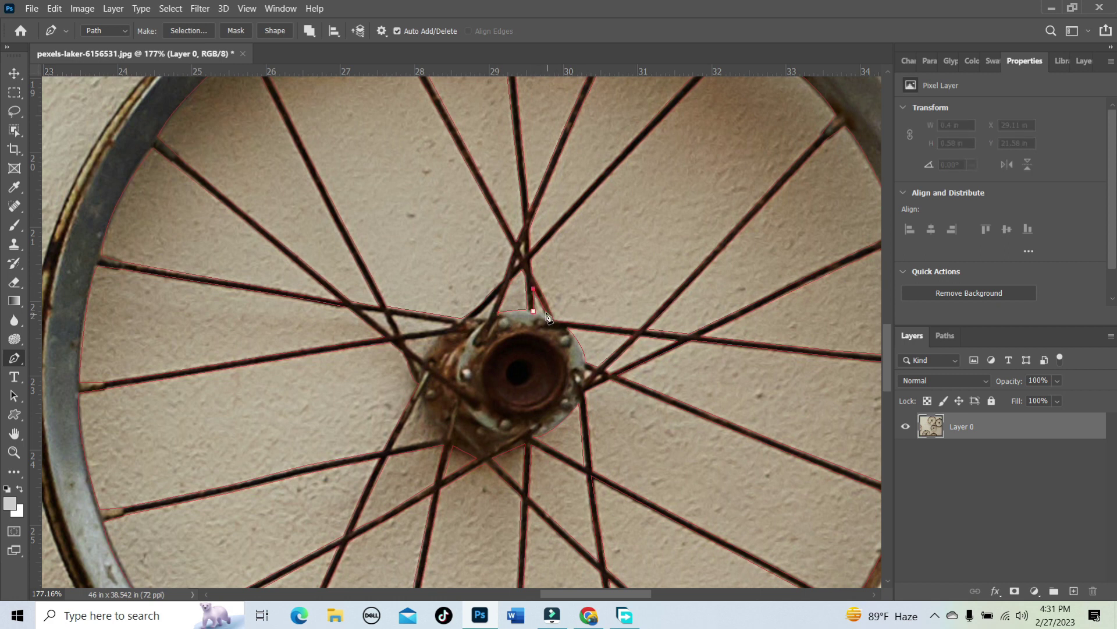
{"action": "left_click", "coordinate": [543, 311]}
Trace the gap along the hub's lower-left edge with a curved side and the tiny gap at its left edge
{"action": "scroll", "coordinate": [467, 387], "scroll_direction": "down", "scroll_amount": 3}
{"action": "left_click", "coordinate": [402, 344]}
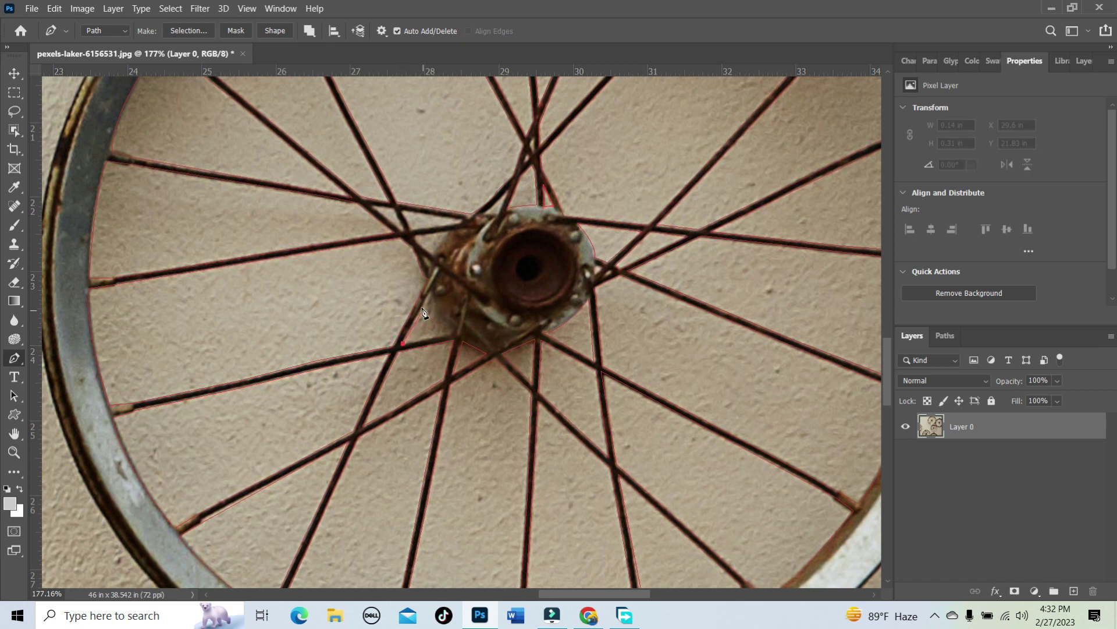
{"action": "left_click", "coordinate": [430, 293]}
{"action": "left_click_drag", "start_coordinate": [460, 328], "coordinate": [473, 325]}
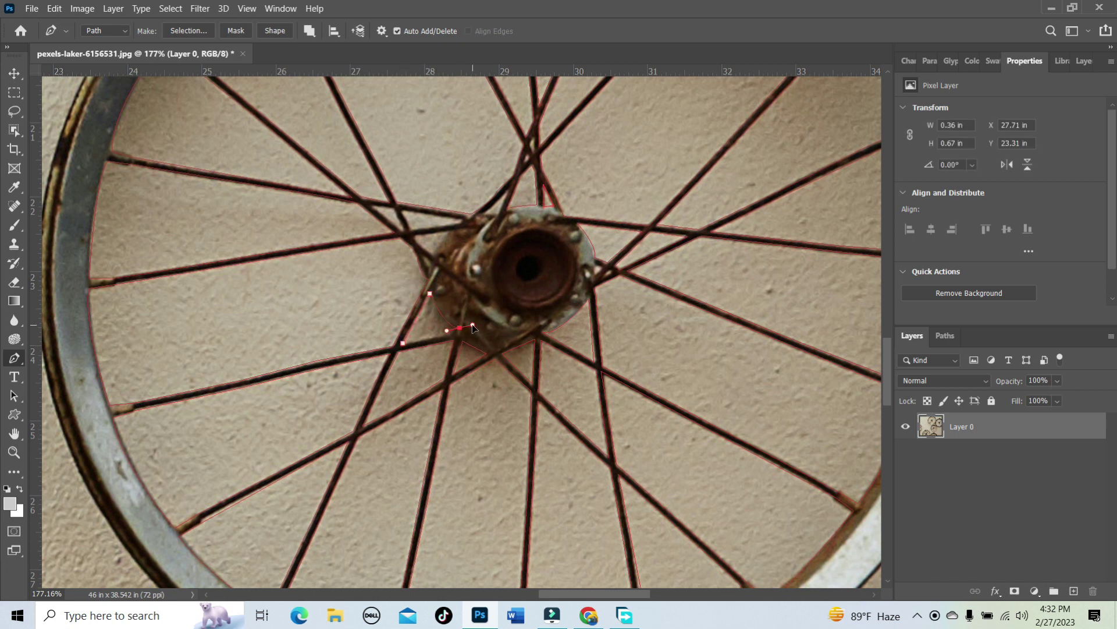
{"action": "left_click", "coordinate": [460, 329], "text": "alt"}
{"action": "left_click", "coordinate": [403, 344]}
{"action": "left_click", "coordinate": [423, 256]}
{"action": "left_click", "coordinate": [429, 266]}
{"action": "left_click", "coordinate": [434, 264]}
Outline the small triangular gaps where the spokes cross at the hub's upper left, undoing a misplaced point
{"action": "left_click", "coordinate": [370, 204]}
{"action": "left_click", "coordinate": [401, 229]}
{"action": "key", "text": "ctrl+z"}
{"action": "left_click", "coordinate": [394, 208]}
{"action": "left_click", "coordinate": [411, 228]}
{"action": "left_click", "coordinate": [400, 211]}
{"action": "left_click", "coordinate": [459, 221]}
{"action": "left_click", "coordinate": [462, 221]}
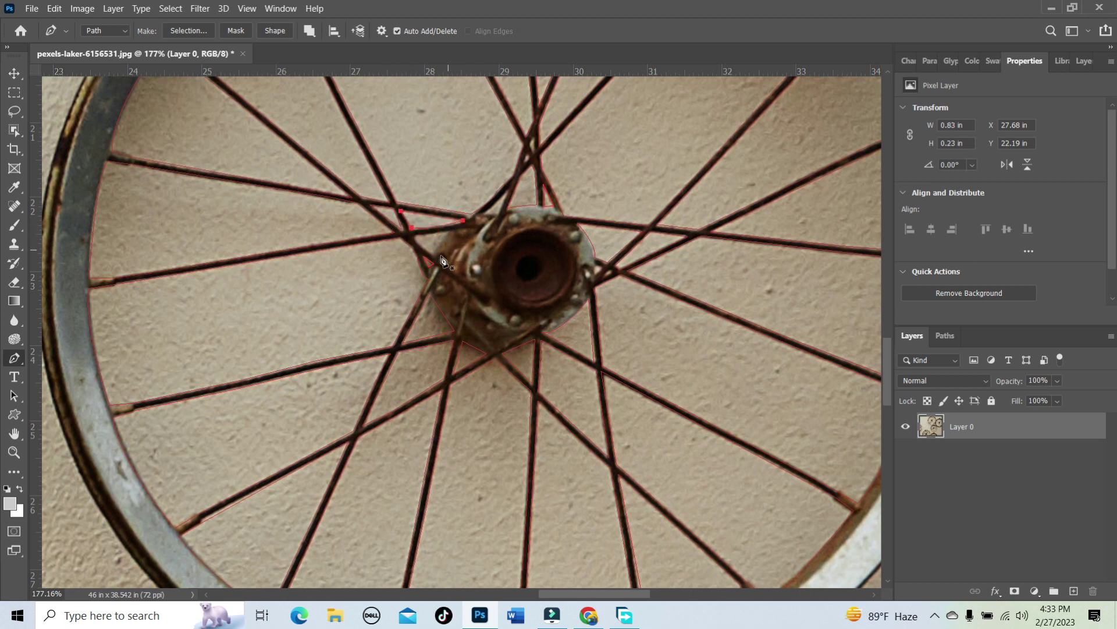
Trace the tiny gaps between the hub's right edge and the spokes crossing beside it
{"action": "scroll", "coordinate": [595, 284], "scroll_direction": "up", "scroll_amount": 4}
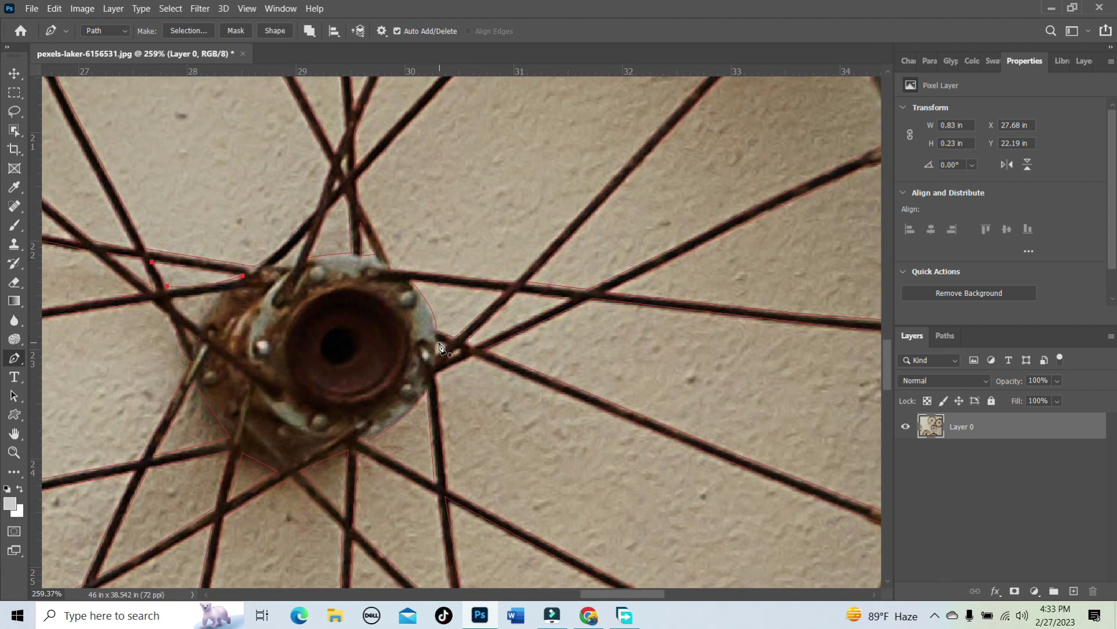
{"action": "left_click", "coordinate": [439, 342]}
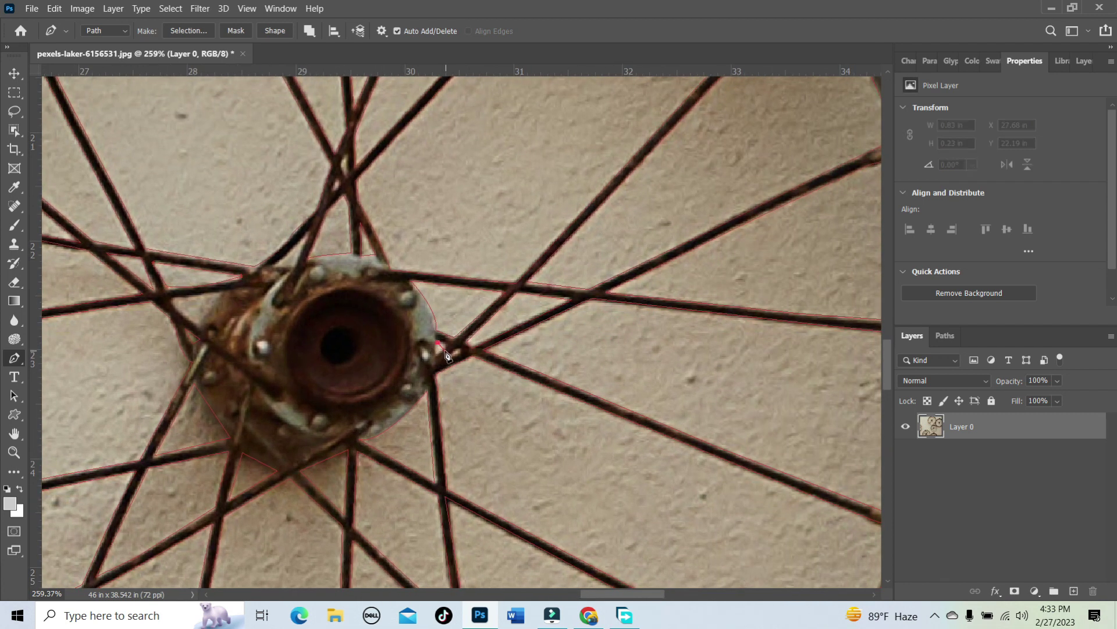
{"action": "left_click", "coordinate": [440, 360]}
{"action": "left_click_drag", "start_coordinate": [437, 342], "coordinate": [420, 327]}
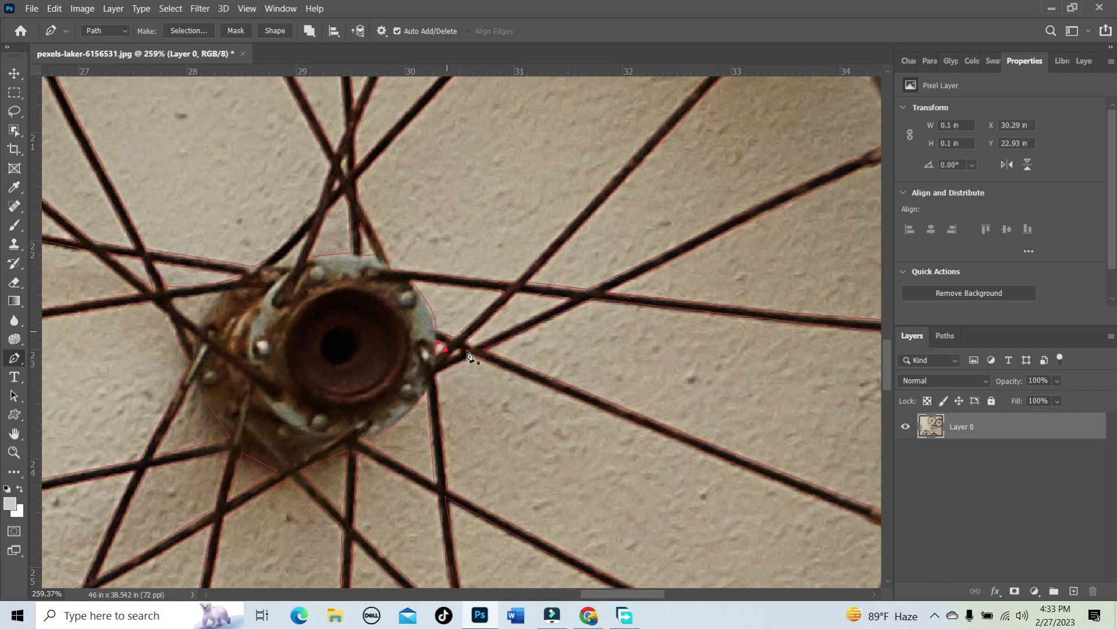
{"action": "left_click", "coordinate": [452, 354]}
{"action": "key", "text": "ctrl+z"}
{"action": "left_click", "coordinate": [453, 354]}
{"action": "left_click", "coordinate": [451, 365]}
Outline the remaining small gaps between the crossing spokes at the hub's upper-left edge with closed paths
{"action": "left_click", "coordinate": [171, 298]}
{"action": "left_click", "coordinate": [224, 294]}
{"action": "left_click", "coordinate": [201, 325]}
{"action": "left_click", "coordinate": [171, 297]}
{"action": "scroll", "coordinate": [461, 262], "scroll_direction": "down", "scroll_amount": 5}
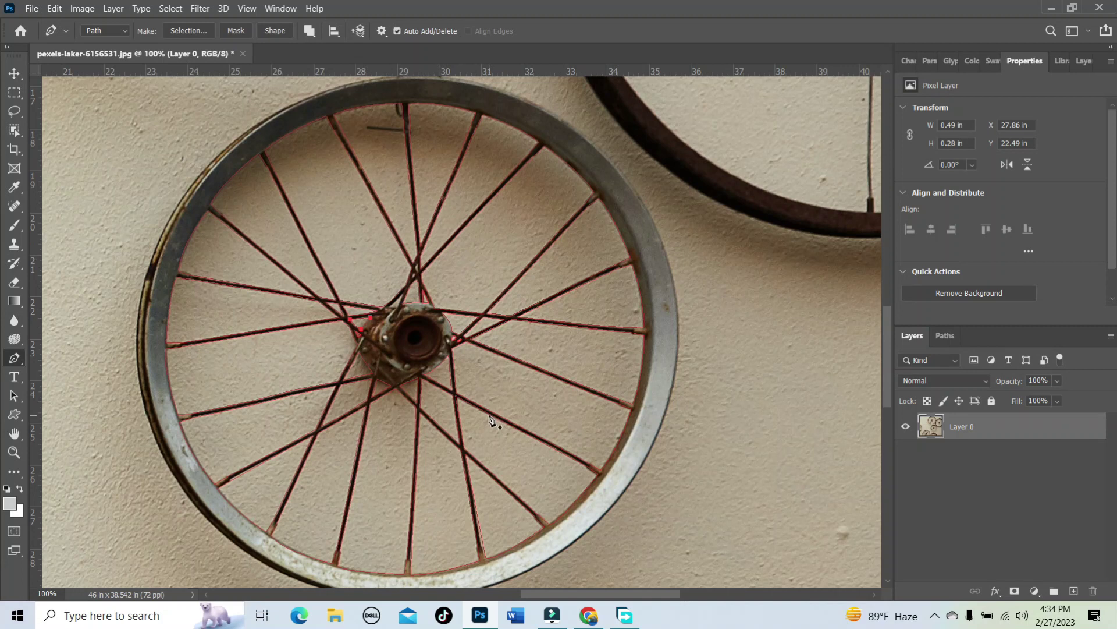
{"action": "scroll", "coordinate": [489, 412], "scroll_direction": "up", "scroll_amount": 6}
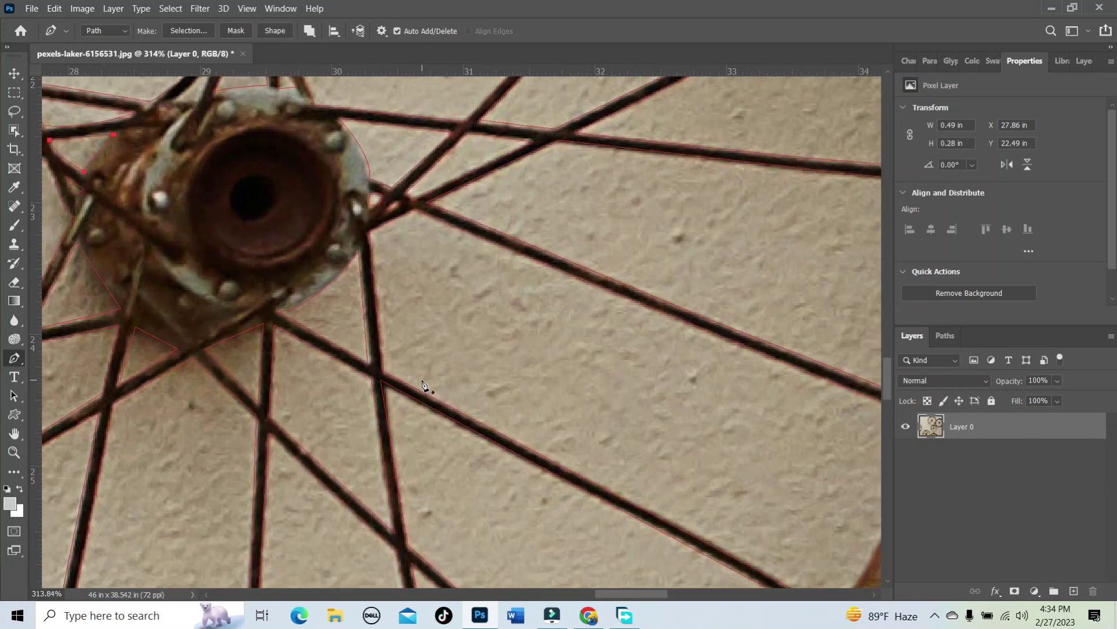
{"action": "left_click", "coordinate": [354, 200]}
{"action": "left_click_drag", "start_coordinate": [353, 226], "coordinate": [357, 236]}
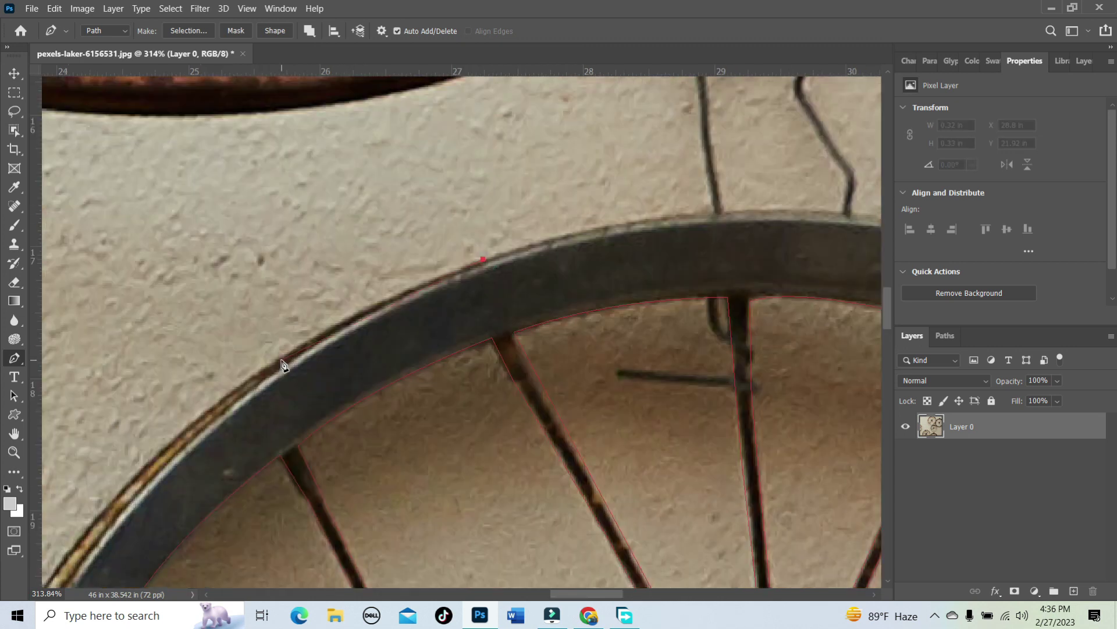
Trace the first curved segment of the wheel's outer rim down its upper left to about 11 o'clock
{"action": "left_click_drag", "start_coordinate": [281, 361], "coordinate": [236, 402]}
{"action": "left_click", "coordinate": [281, 360], "text": "alt"}
{"action": "left_click_drag", "start_coordinate": [138, 477], "coordinate": [109, 522]}
{"action": "left_click", "coordinate": [139, 477], "text": "alt"}
{"action": "left_click_drag", "start_coordinate": [237, 357], "coordinate": [576, 103]}
{"action": "left_click_drag", "start_coordinate": [367, 361], "coordinate": [328, 430]}
{"action": "key", "text": "ctrl+z"}
{"action": "key", "text": "ctrl+z"}
{"action": "key", "text": "ctrl+z"}
Continue the path along the outer rim's upper left with curved segments to just above 9 o'clock
{"action": "left_click_drag", "start_coordinate": [472, 227], "coordinate": [455, 262]}
{"action": "left_click", "coordinate": [472, 227], "text": "alt"}
{"action": "left_click_drag", "start_coordinate": [357, 380], "coordinate": [335, 426]}
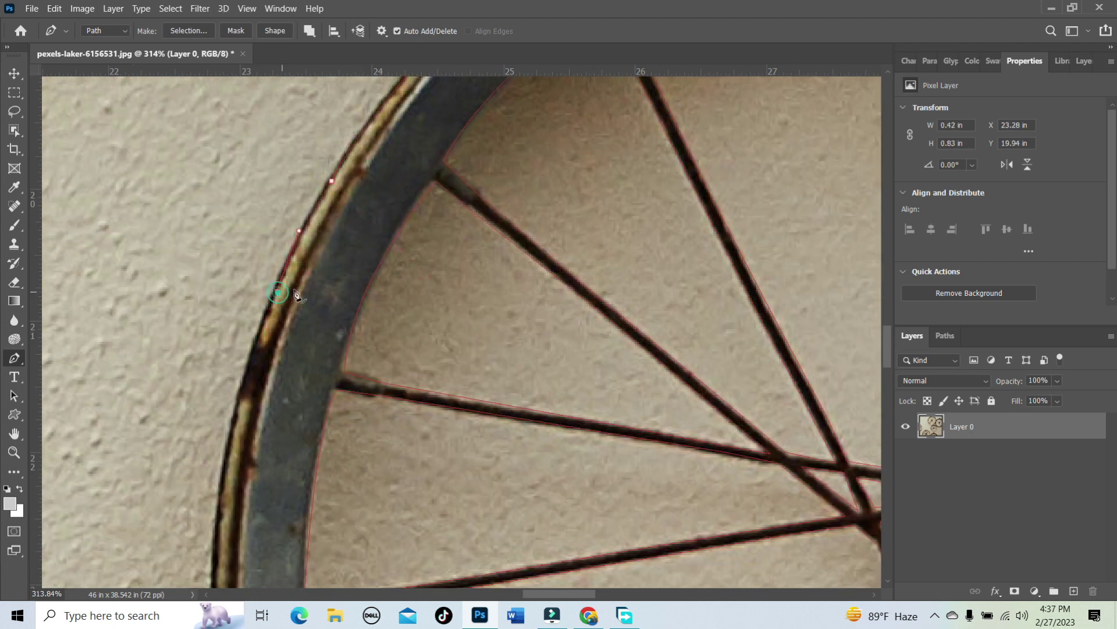
{"action": "left_click_drag", "start_coordinate": [250, 377], "coordinate": [237, 543]}
{"action": "left_click", "coordinate": [250, 377], "text": "alt"}
Extend the outer rim path down the wheel's left side past 9 o'clock to about half past 8
{"action": "left_click_drag", "start_coordinate": [336, 347], "coordinate": [350, 118]}
{"action": "left_click_drag", "start_coordinate": [271, 341], "coordinate": [297, 439]}
{"action": "left_click", "coordinate": [271, 341], "text": "alt"}
{"action": "left_click_drag", "start_coordinate": [302, 396], "coordinate": [283, 241]}
{"action": "left_click_drag", "start_coordinate": [296, 353], "coordinate": [332, 410]}
{"action": "left_click", "coordinate": [296, 353], "text": "alt"}
Trace the outer rim's lower-left curve from about half past 8 to half past 7
{"action": "left_click_drag", "start_coordinate": [459, 288], "coordinate": [394, 112]}
{"action": "left_click_drag", "start_coordinate": [349, 377], "coordinate": [424, 472]}
{"action": "left_click", "coordinate": [349, 377], "text": "alt"}
{"action": "left_click_drag", "start_coordinate": [497, 349], "coordinate": [263, 164]}
{"action": "left_click_drag", "start_coordinate": [281, 348], "coordinate": [347, 387]}
{"action": "left_click", "coordinate": [281, 348], "text": "alt"}
Continue the outer rim path along the wheel's bottom left to about 6 o'clock
{"action": "left_click_drag", "start_coordinate": [438, 274], "coordinate": [231, 168]}
{"action": "left_click_drag", "start_coordinate": [305, 351], "coordinate": [364, 360]}
{"action": "left_click", "coordinate": [305, 351], "text": "alt"}
{"action": "left_click_drag", "start_coordinate": [457, 326], "coordinate": [286, 227]}
{"action": "left_click_drag", "start_coordinate": [405, 288], "coordinate": [473, 272]}
{"action": "left_click", "coordinate": [405, 288], "text": "alt"}
Trace the outer rim's bottom-right curve from about 6 o'clock to quarter to 5
{"action": "left_click_drag", "start_coordinate": [595, 268], "coordinate": [618, 250]}
{"action": "left_click", "coordinate": [594, 269], "text": "alt"}
{"action": "left_click_drag", "start_coordinate": [655, 217], "coordinate": [372, 252]}
{"action": "left_click_drag", "start_coordinate": [538, 219], "coordinate": [550, 197]}
{"action": "left_click", "coordinate": [541, 218], "text": "alt"}
Extend the outer rim path up the wheel's lower right to about quarter to 4
{"action": "left_click_drag", "start_coordinate": [628, 136], "coordinate": [400, 283]}
{"action": "left_click_drag", "start_coordinate": [522, 202], "coordinate": [543, 157]}
{"action": "left_click_drag", "start_coordinate": [629, 94], "coordinate": [315, 401]}
{"action": "left_click_drag", "start_coordinate": [386, 227], "coordinate": [441, 76]}
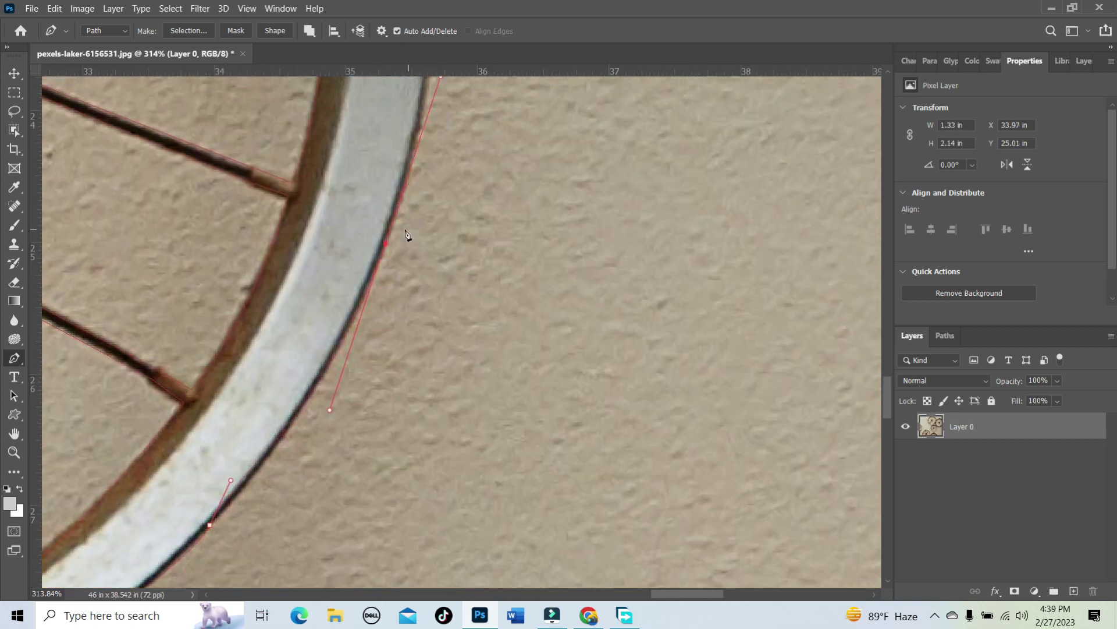
{"action": "left_click", "coordinate": [386, 243], "text": "alt"}
Trace the outer rim's right side upward past 3 o'clock to about twenty past 2
{"action": "scroll", "coordinate": [385, 242], "scroll_direction": "up", "scroll_amount": 5}
{"action": "left_click_drag", "start_coordinate": [379, 236], "coordinate": [375, 104]}
{"action": "left_click", "coordinate": [379, 236], "text": "alt"}
{"action": "scroll", "coordinate": [379, 237], "scroll_direction": "up", "scroll_amount": 5}
{"action": "left_click_drag", "start_coordinate": [346, 147], "coordinate": [319, 127]}
{"action": "left_click_drag", "start_coordinate": [353, 182], "coordinate": [333, 143]}
{"action": "left_click", "coordinate": [368, 204], "text": "alt"}
{"action": "left_click_drag", "start_coordinate": [412, 190], "coordinate": [635, 403]}
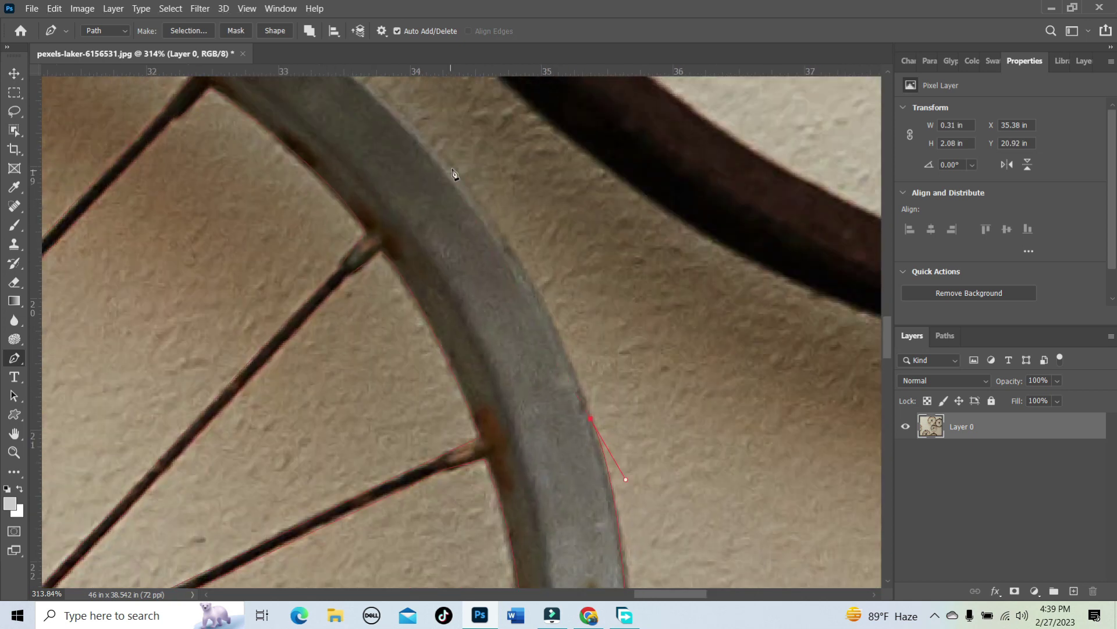
Trace the outer rim's upper-right curve from about twenty past 2 over to the top of the wheel
{"action": "left_click", "coordinate": [447, 169]}
{"action": "left_click_drag", "start_coordinate": [490, 171], "coordinate": [751, 353]}
{"action": "left_click_drag", "start_coordinate": [464, 150], "coordinate": [400, 136]}
{"action": "left_click", "coordinate": [464, 151], "text": "alt"}
{"action": "left_click_drag", "start_coordinate": [563, 150], "coordinate": [645, 362]}
{"action": "left_click_drag", "start_coordinate": [493, 406], "coordinate": [515, 316]}
Continue the outer rim path past the wheel's top and close it at its starting anchor point
{"action": "left_click", "coordinate": [254, 181]}
{"action": "mouse_move", "coordinate": [131, 173]}
{"action": "left_mouse_down"}
{"action": "mouse_move", "coordinate": [518, 225]}
{"action": "mouse_move", "coordinate": [369, 226]}
{"action": "left_mouse_up"}
{"action": "key", "text": "ctrl+z"}
{"action": "key", "text": "ctrl+z"}
{"action": "left_click", "coordinate": [272, 271]}
{"action": "key", "text": "ctrl+minus"}
{"action": "key", "text": "ctrl+minus"}
{"action": "key", "text": "ctrl+minus"}
{"action": "key", "text": "ctrl+minus"}
{"action": "left_click_drag", "start_coordinate": [739, 539], "coordinate": [690, 367]}
{"action": "left_click", "coordinate": [17, 398]}
{"action": "right_click", "coordinate": [742, 339]}
{"action": "left_click", "coordinate": [769, 77]}
{"action": "left_click", "coordinate": [773, 165]}
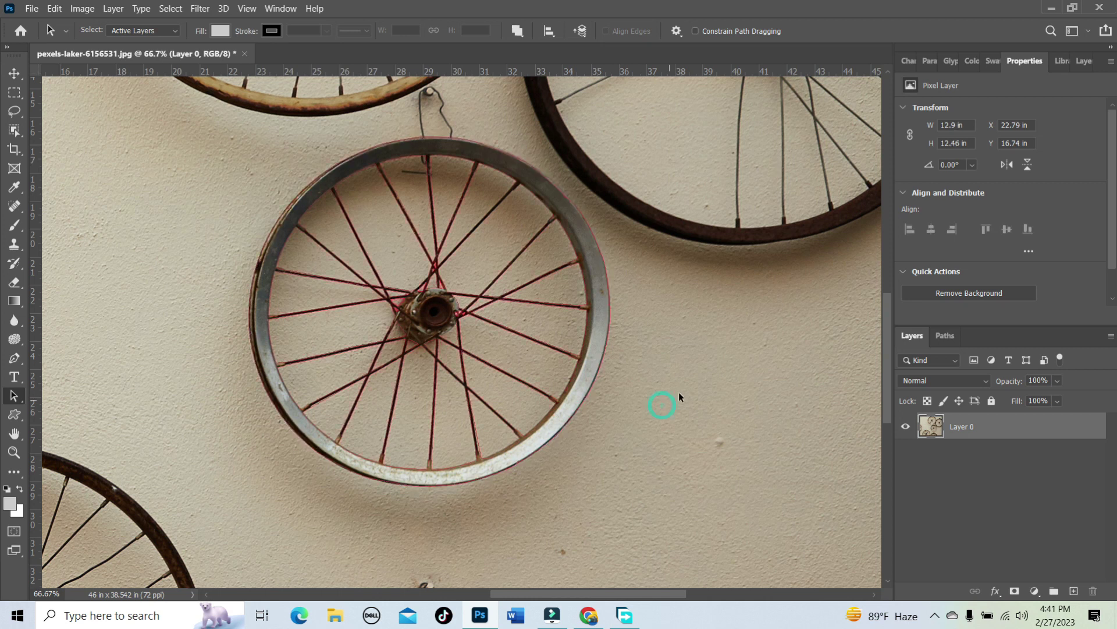
{"action": "right_click", "coordinate": [710, 378]}
{"action": "left_click", "coordinate": [757, 115]}
{"action": "left_click", "coordinate": [797, 169]}
{"action": "key", "text": "ctrl+z"}
{"action": "right_click", "coordinate": [713, 277]}
{"action": "left_click", "coordinate": [758, 339]}
{"action": "left_click", "coordinate": [788, 168]}
{"action": "key", "text": "ctrl+z"}
{"action": "left_click", "coordinate": [436, 275]}
{"action": "left_click", "coordinate": [758, 450]}
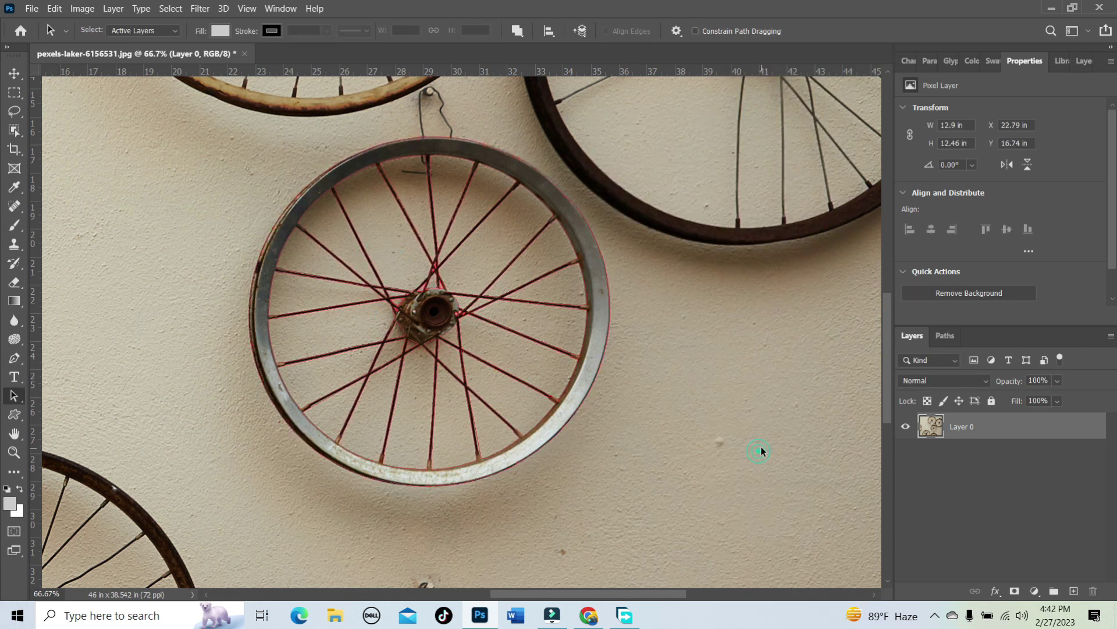
Try to load the outer rim path as a selection with the Pen tool active
{"action": "right_click", "coordinate": [14, 395]}
{"action": "left_click", "coordinate": [14, 358]}
{"action": "left_click", "coordinate": [571, 201]}
{"action": "left_click", "coordinate": [463, 144]}
{"action": "key", "text": "ctrl+Return"}
{"action": "key", "text": "ctrl+z"}
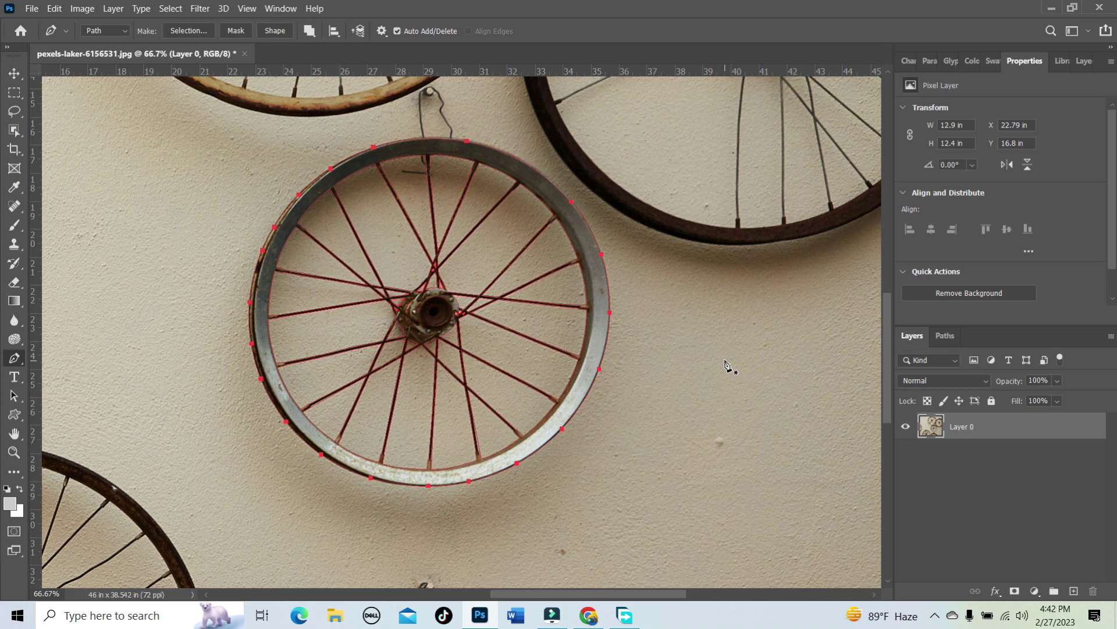
Undo the outer rim path's segments back to the finished spoke-gap paths
{"action": "key", "text": "ctrl+z"}
{"action": "key", "text": "ctrl+z"}
{"action": "key", "text": "ctrl+z"}
{"action": "key", "text": "ctrl+z"}
{"action": "key", "text": "ctrl+z"}
{"action": "key", "text": "ctrl+z"}
{"action": "key", "text": "ctrl+z"}
{"action": "key", "text": "ctrl+z"}
{"action": "key", "text": "ctrl+z"}
{"action": "key", "text": "ctrl+z"}
{"action": "key", "text": "ctrl+z"}
{"action": "key", "text": "ctrl+z"}
{"action": "key", "text": "ctrl+z"}
{"action": "key", "text": "ctrl+z"}
{"action": "key", "text": "ctrl+z"}
{"action": "key", "text": "ctrl+z"}
{"action": "key", "text": "ctrl+z"}
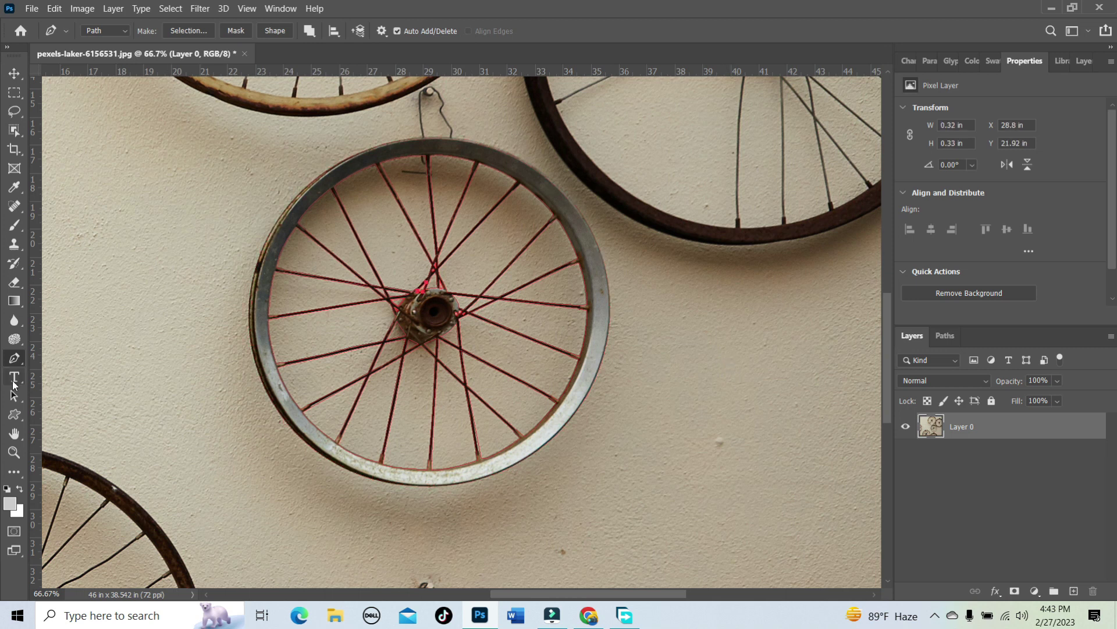
Invert the spoke-gap selection and copy it to a new layer, briefly hiding the original photo layer to check the cutout
{"action": "left_click", "coordinate": [7, 395]}
{"action": "left_click", "coordinate": [742, 348]}
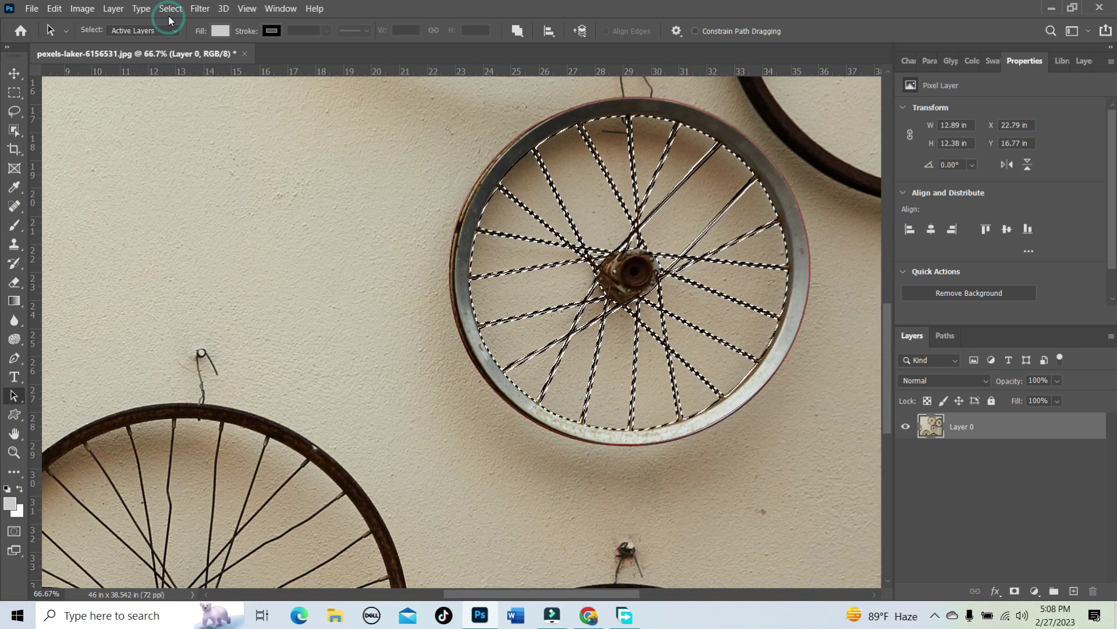
{"action": "left_click", "coordinate": [169, 9]}
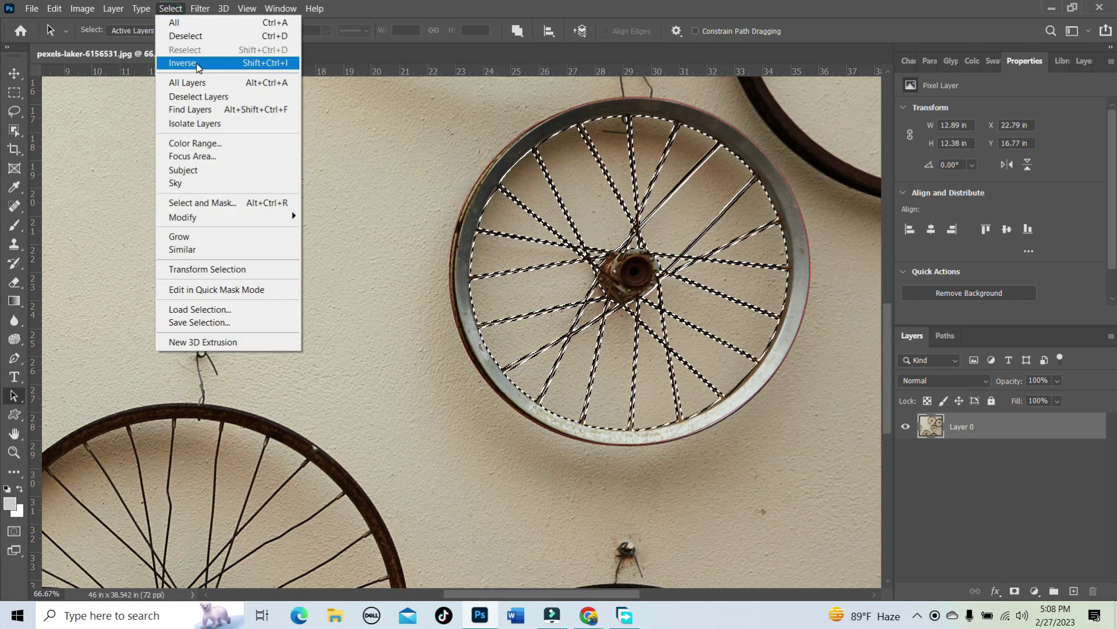
{"action": "left_click", "coordinate": [197, 63]}
{"action": "left_click", "coordinate": [907, 453]}
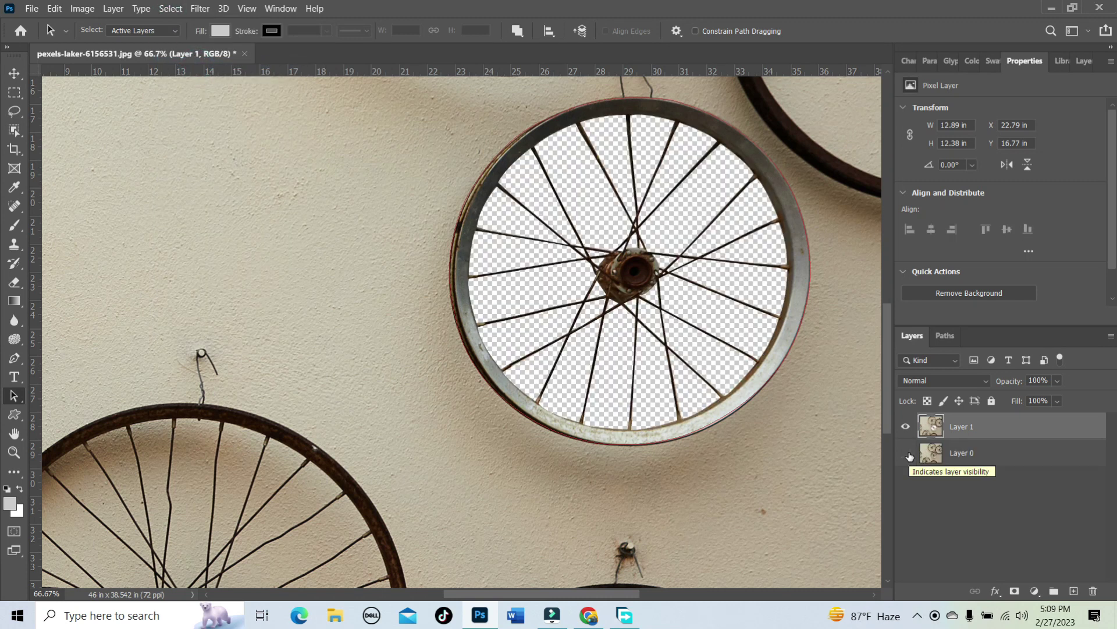
{"action": "left_click", "coordinate": [906, 453]}
Load the outer rim path as a selection, copy the wheel to its own layer and hide the two layers beneath it
{"action": "key", "text": "ctrl+Return"}
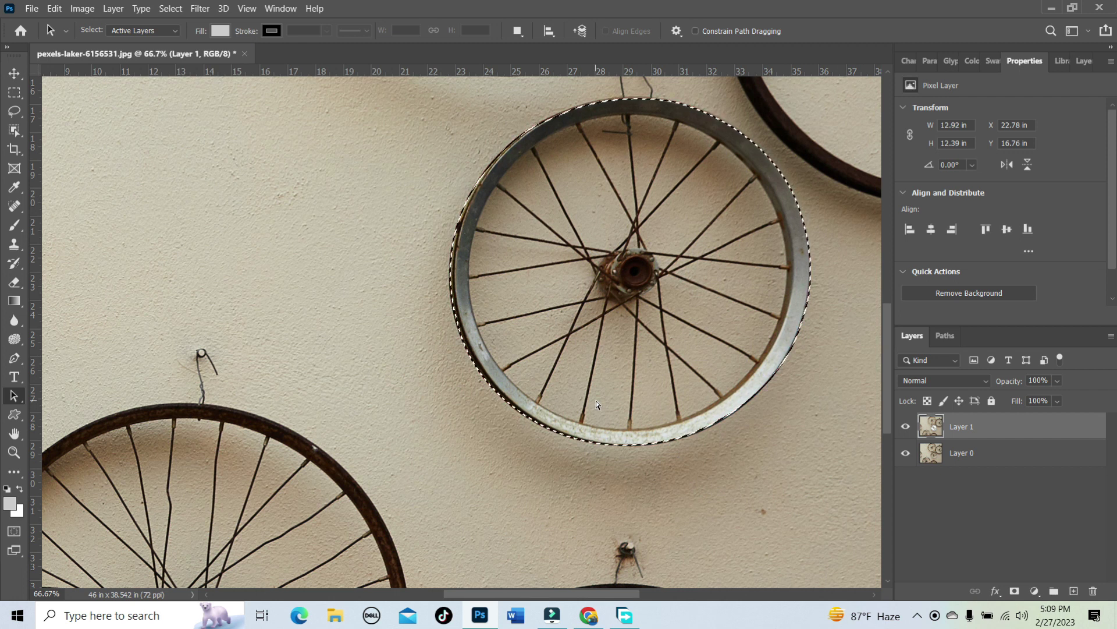
{"action": "key", "text": "ctrl+j"}
{"action": "left_click", "coordinate": [911, 453]}
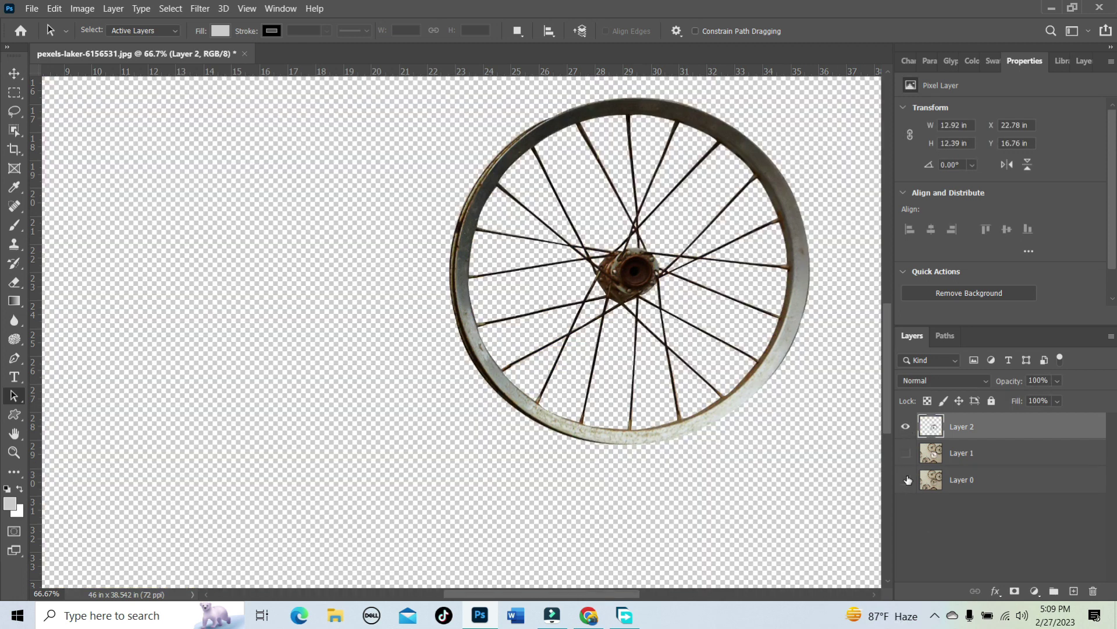
{"action": "left_click", "coordinate": [907, 479]}
Add a new layer and fill it with a vertical light-blue-to-lilac gradient from the Blues presets
{"action": "left_click", "coordinate": [1074, 591]}
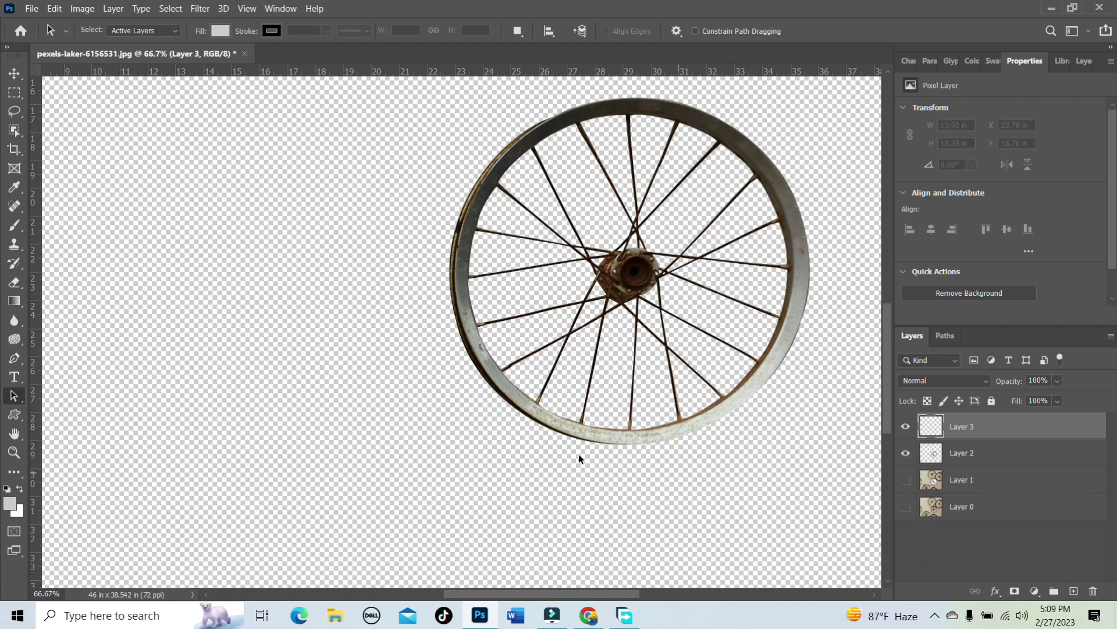
{"action": "right_click", "coordinate": [13, 301]}
{"action": "left_click", "coordinate": [76, 303]}
{"action": "left_click", "coordinate": [140, 32]}
{"action": "left_click", "coordinate": [32, 79]}
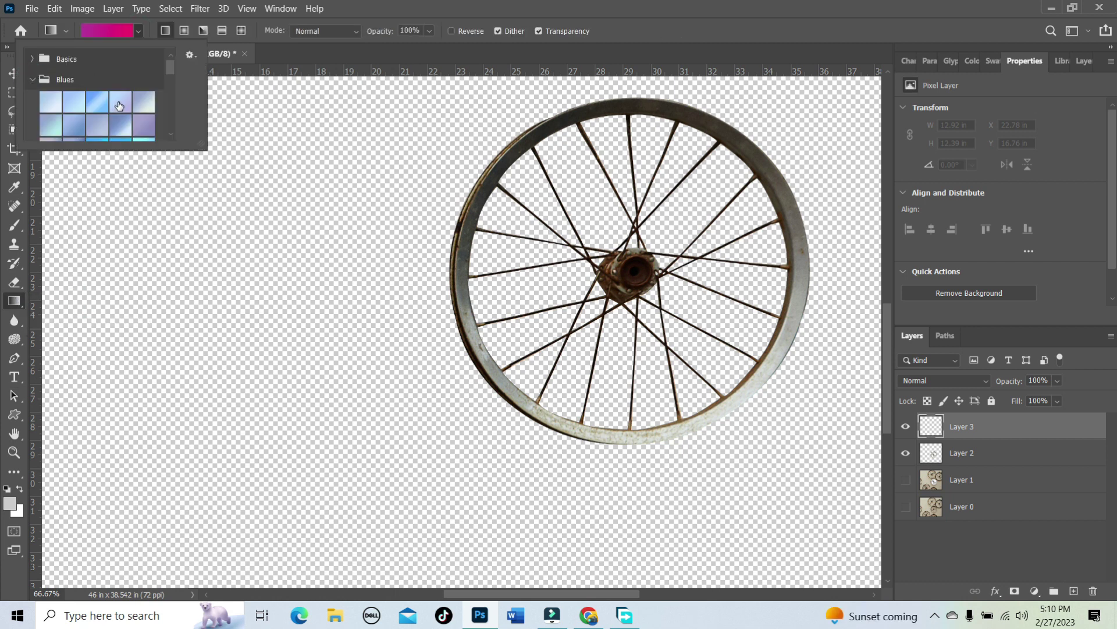
{"action": "left_click", "coordinate": [120, 106]}
{"action": "left_click_drag", "start_coordinate": [324, 171], "coordinate": [331, 268]}
Place the gradient layer beneath the wheel cutout and shift the wheel to about X 16.54 in, Y 16.51 in
{"action": "left_click_drag", "start_coordinate": [1011, 437], "coordinate": [994, 464]}
{"action": "scroll", "coordinate": [57, 196], "scroll_direction": "up", "scroll_amount": 2}
{"action": "key", "text": "v"}
{"action": "left_click_drag", "start_coordinate": [619, 347], "coordinate": [449, 339]}
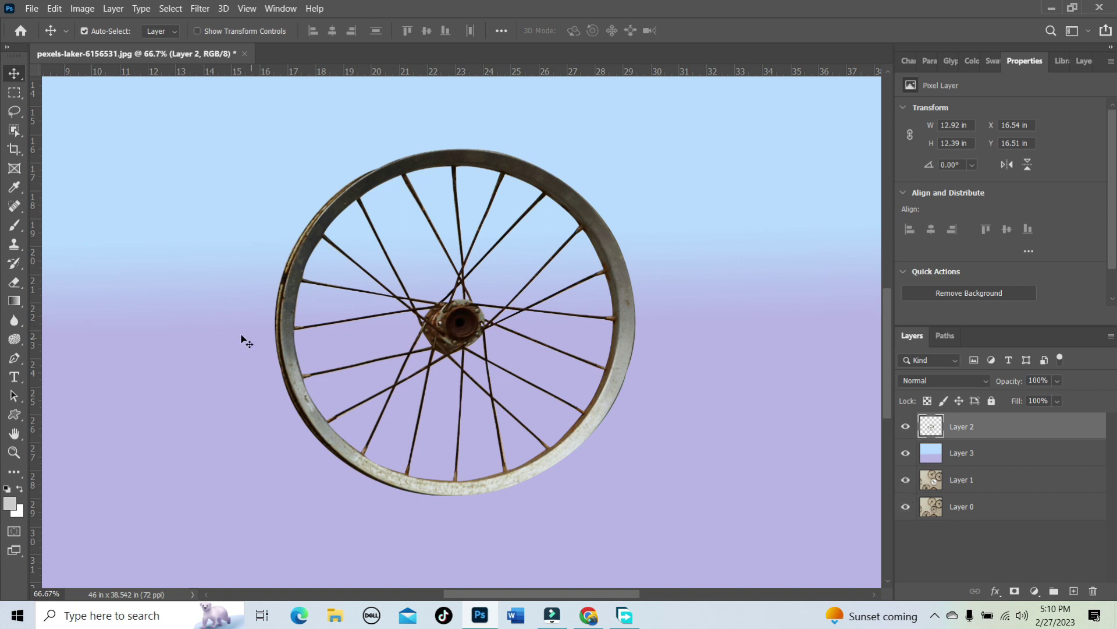
Replace the background layer's fill with a magenta-to-dark-purple gradient, undoing the fill made by mistake on the wheel layer
{"action": "left_click", "coordinate": [14, 301]}
{"action": "left_click", "coordinate": [139, 31]}
{"action": "left_click", "coordinate": [58, 100]}
{"action": "scroll", "coordinate": [147, 125], "scroll_direction": "down", "scroll_amount": 3}
{"action": "left_click", "coordinate": [115, 103]}
{"action": "left_click_drag", "start_coordinate": [177, 197], "coordinate": [248, 328]}
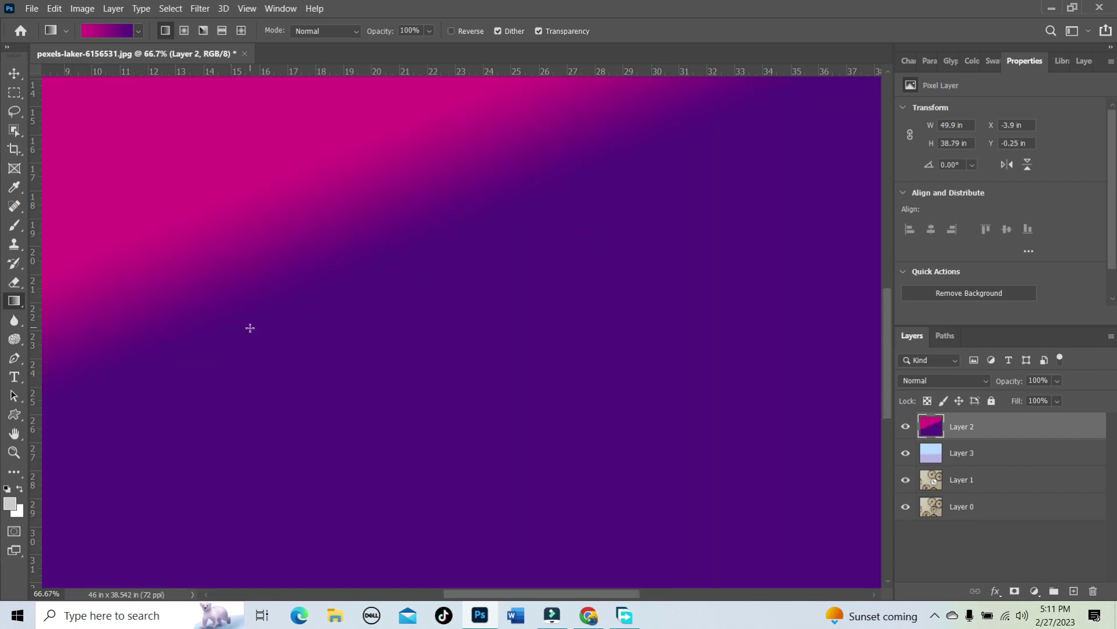
{"action": "key", "text": "ctrl+z"}
{"action": "left_click", "coordinate": [994, 446]}
{"action": "left_click_drag", "start_coordinate": [208, 256], "coordinate": [205, 329]}
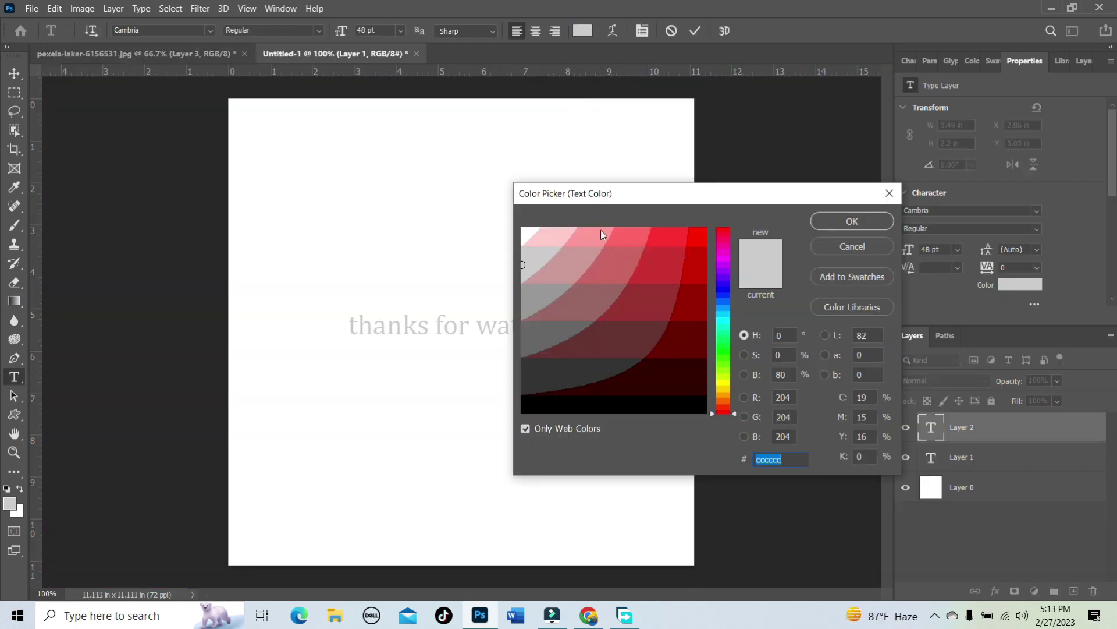
Recolour the "thanks for watcting" text in Untitled-1 to dark red and commit the text edit
{"action": "left_click", "coordinate": [698, 268]}
{"action": "left_click", "coordinate": [842, 221]}
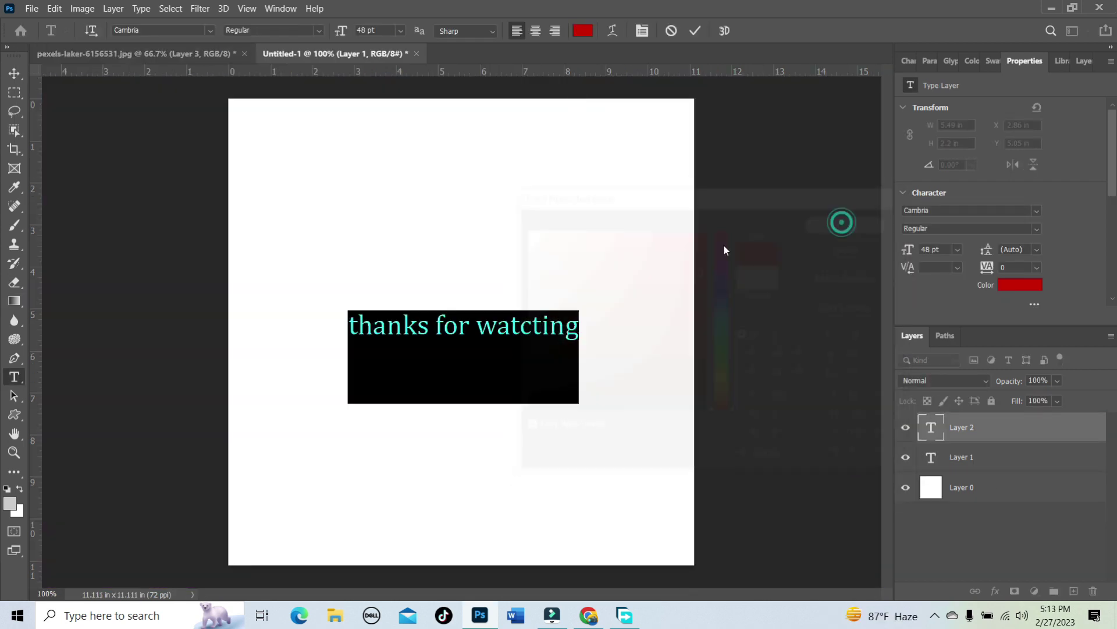
{"action": "left_click", "coordinate": [696, 31]}
{"action": "left_click", "coordinate": [479, 330]}
{"action": "left_click", "coordinate": [585, 358]}
{"action": "left_click", "coordinate": [694, 31]}
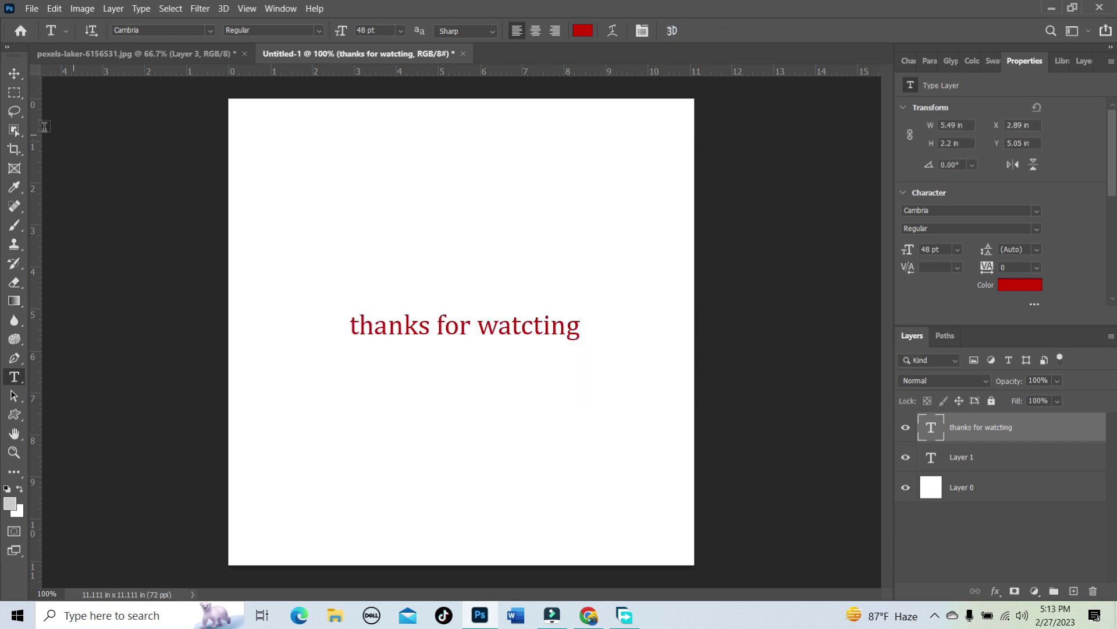
Enlarge the red "thanks for watcting" text with Free Transform to about 9.86 in wide and 4.91 in high
{"action": "left_click", "coordinate": [14, 74]}
{"action": "key", "text": "ctrl+t"}
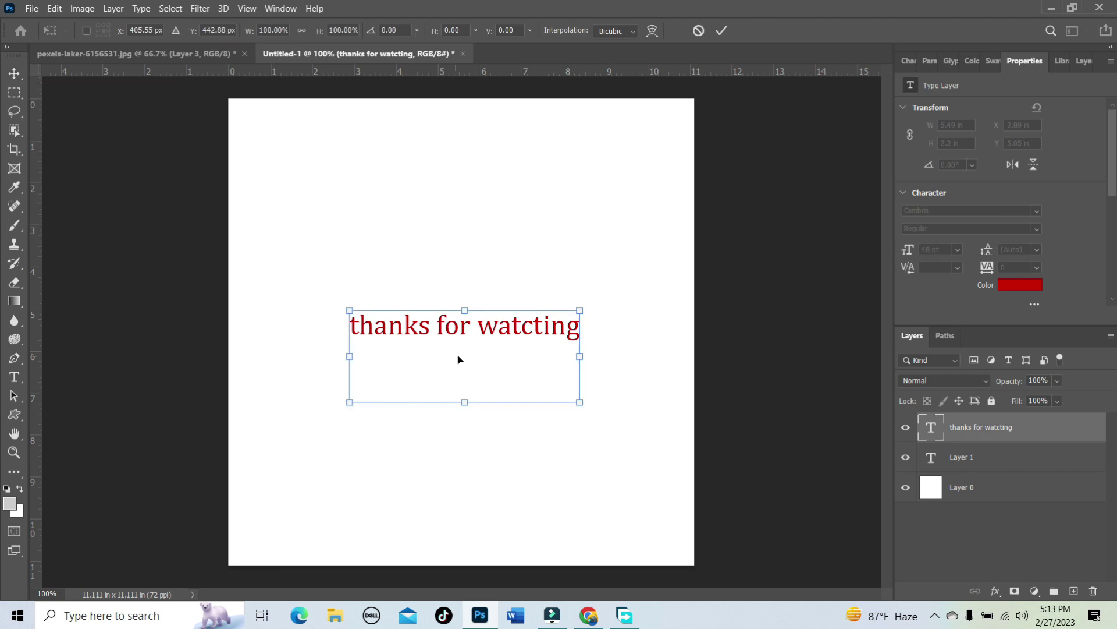
{"action": "left_click_drag", "start_coordinate": [590, 409], "coordinate": [682, 458]}
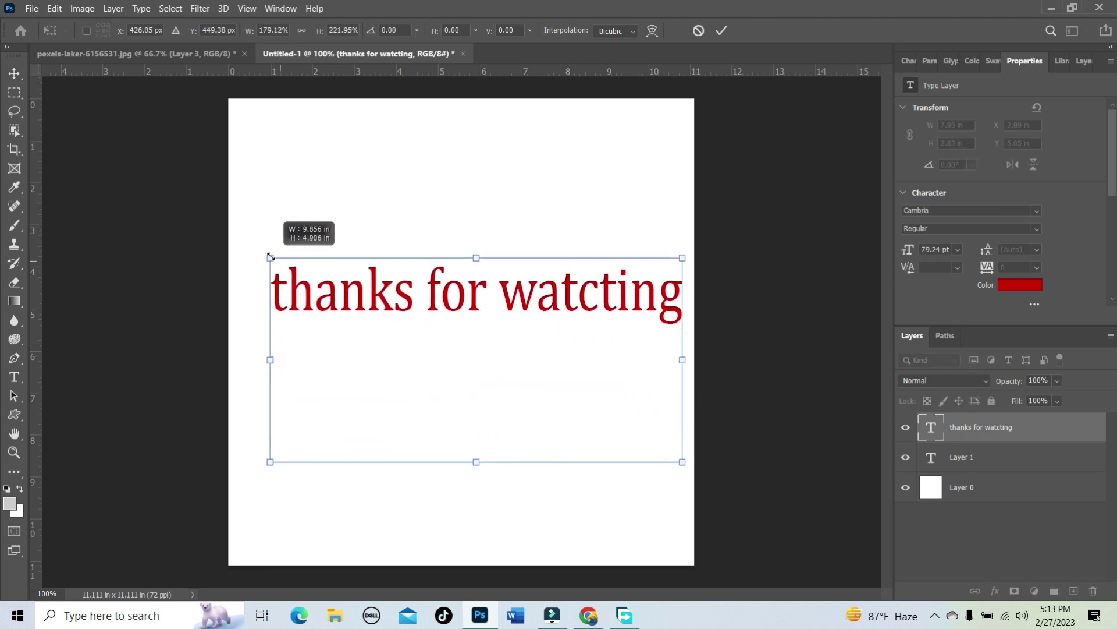